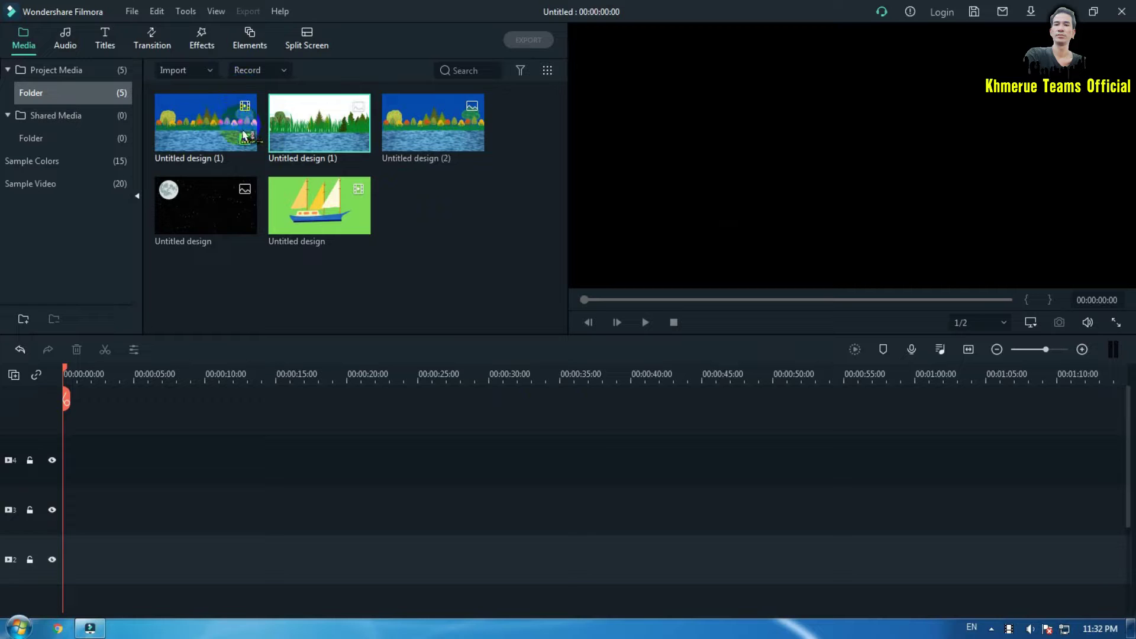
Look over the source images and video in the desktop's Loop animation in Filmora folder, close it and return to Filmora.
{"action": "left_click", "coordinate": [1066, 11]}
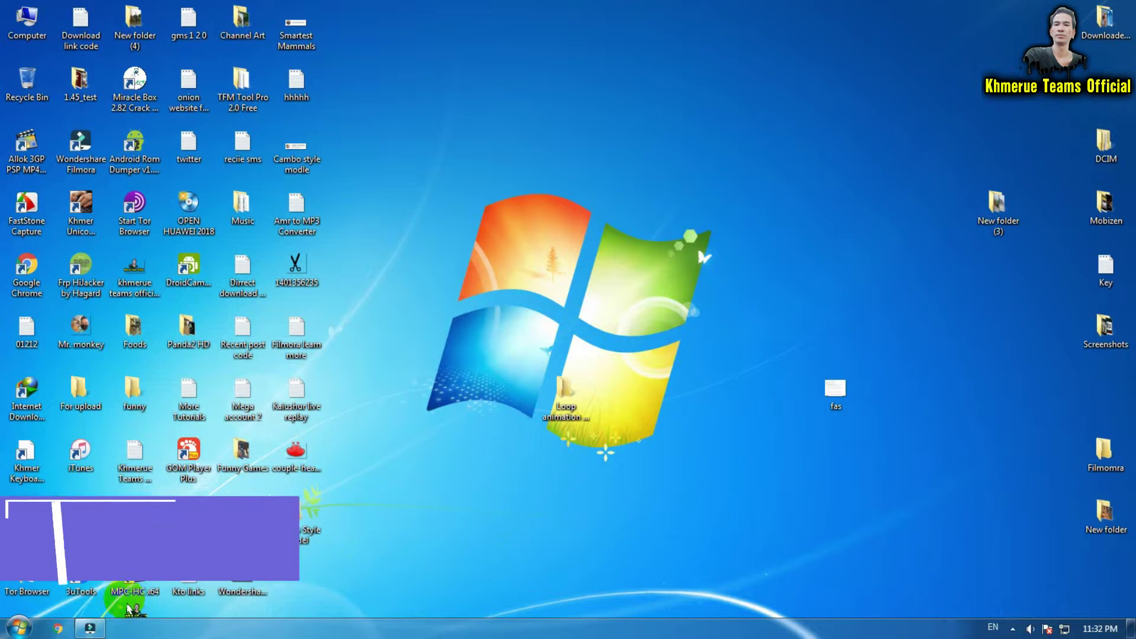
{"action": "double_click", "coordinate": [565, 409]}
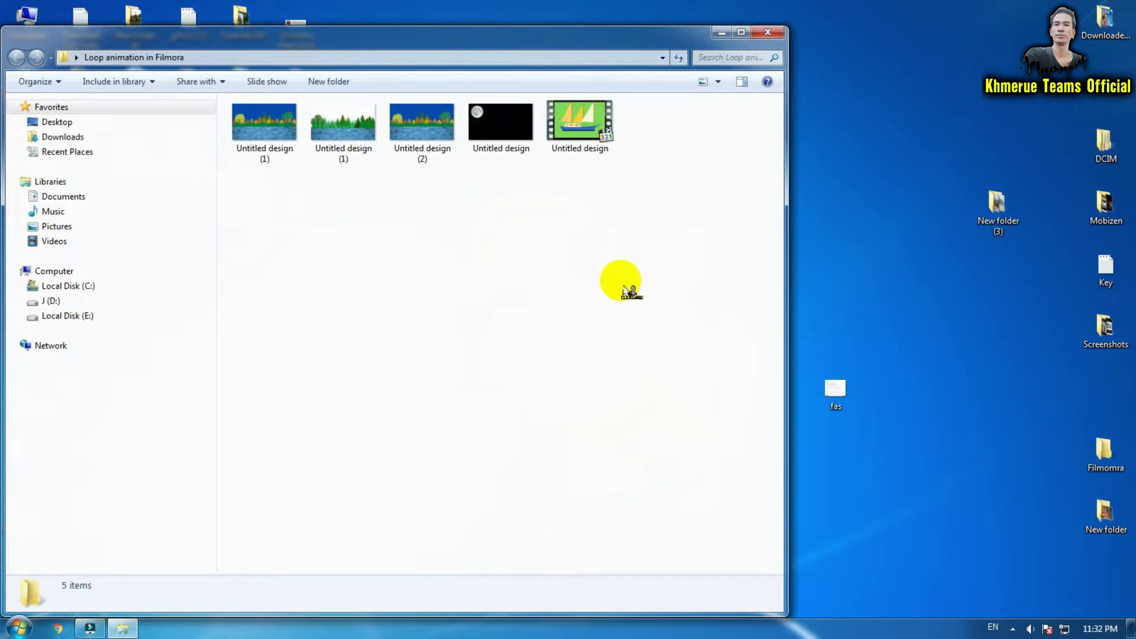
{"action": "left_click_drag", "start_coordinate": [674, 223], "coordinate": [246, 119]}
{"action": "left_click", "coordinate": [481, 266]}
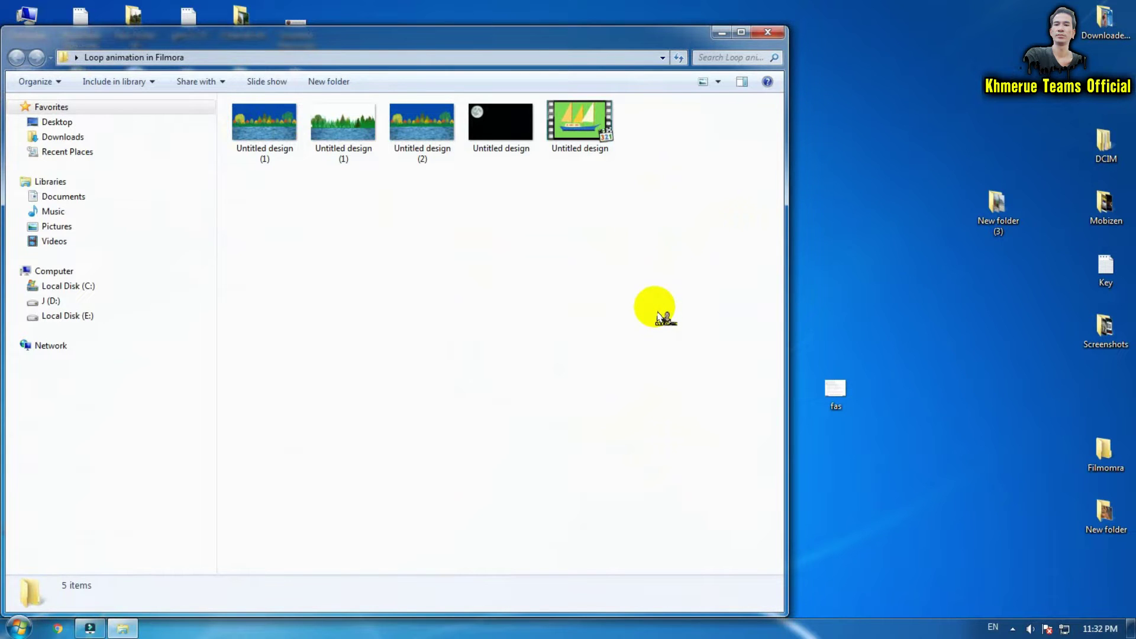
{"action": "left_click", "coordinate": [767, 32]}
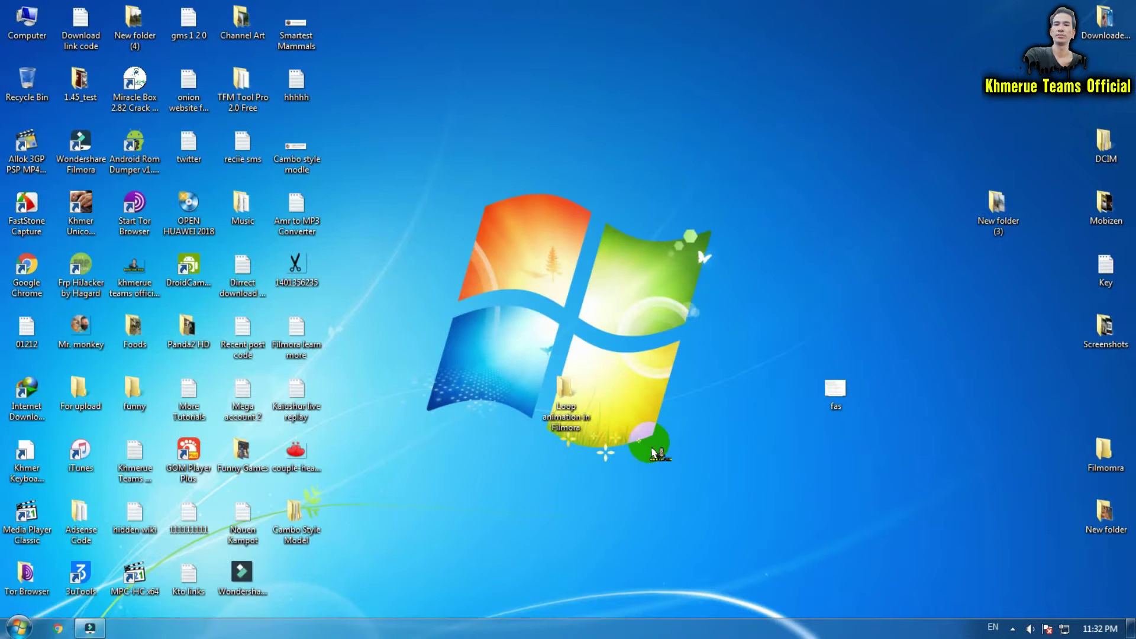
{"action": "left_click", "coordinate": [89, 628]}
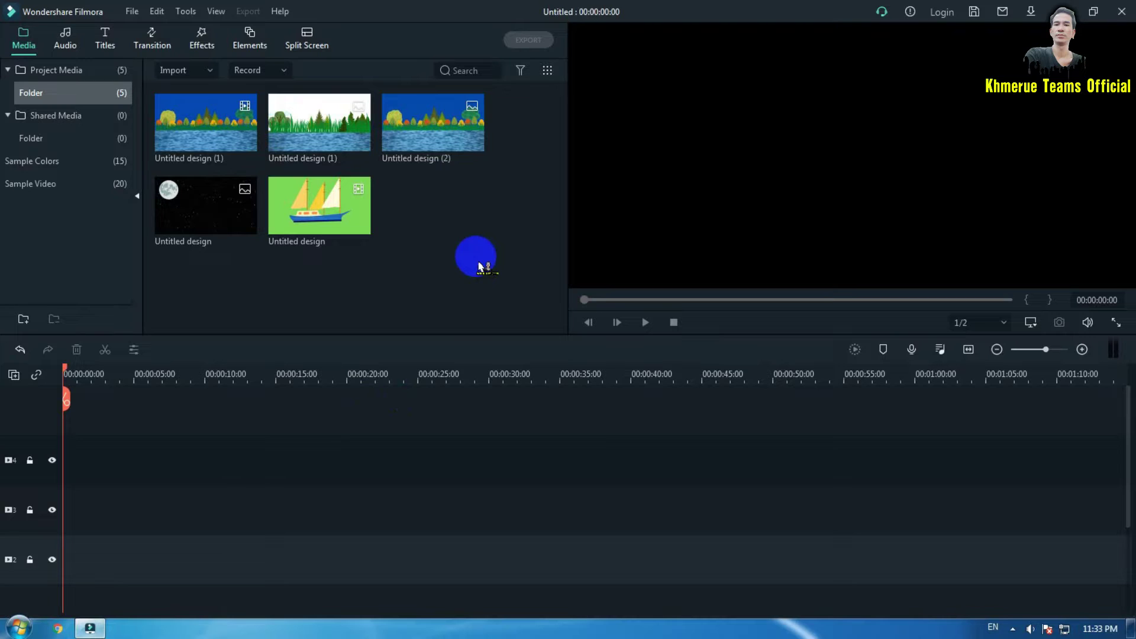
Place the moon and starry sky image at the start of track 3 and extend it to about 19 seconds 21 frames.
{"action": "left_click_drag", "start_coordinate": [204, 198], "coordinate": [77, 506]}
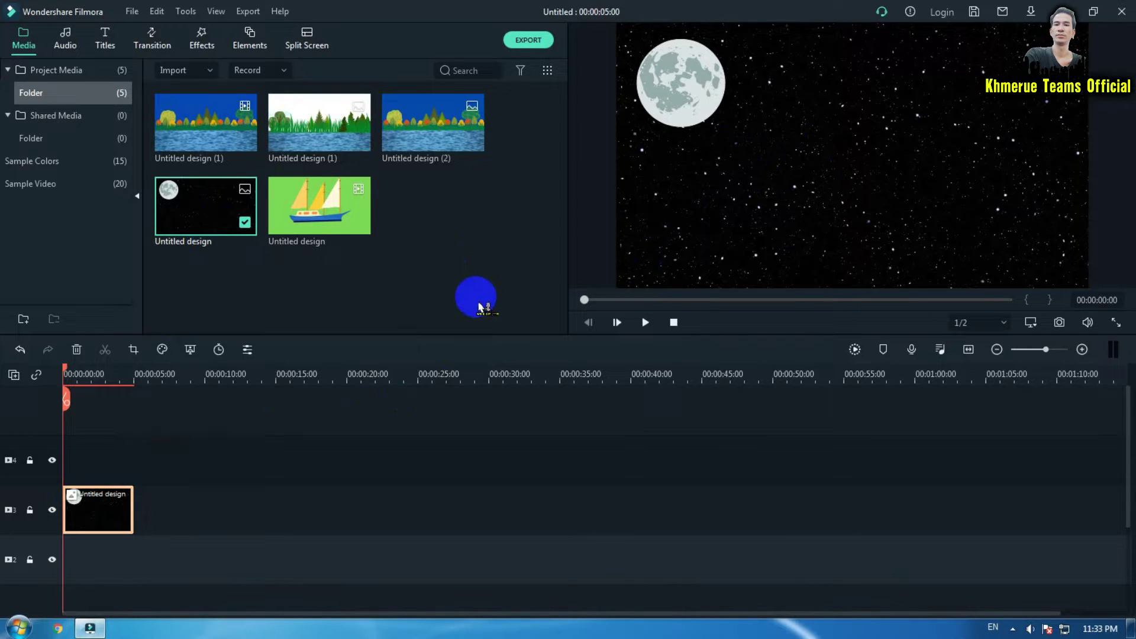
{"action": "left_click", "coordinate": [398, 294]}
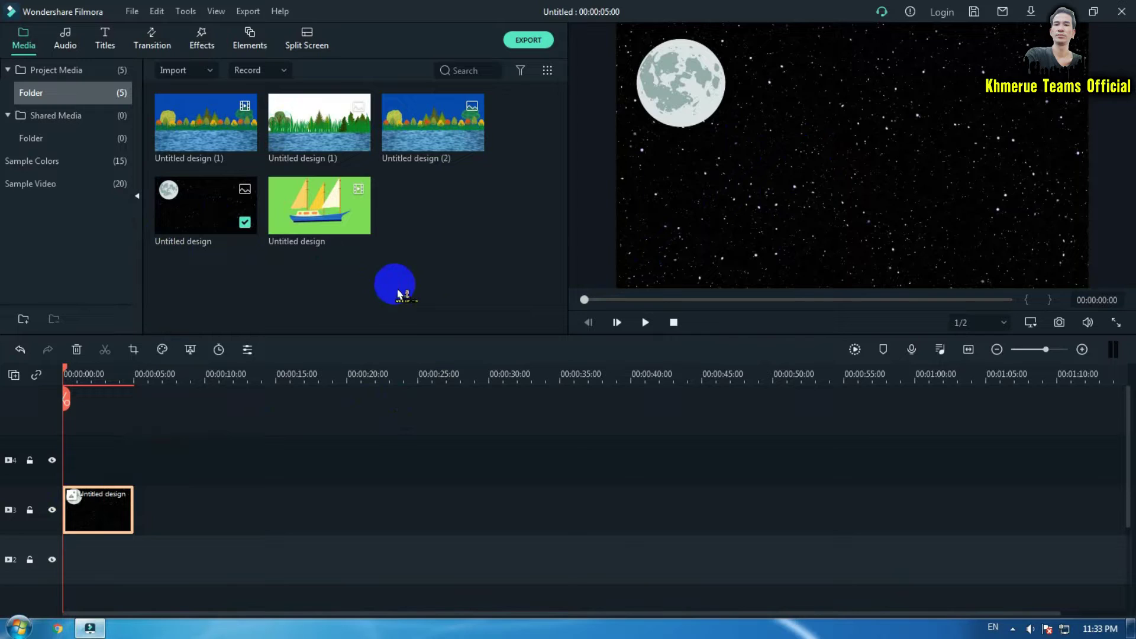
{"action": "mouse_move", "coordinate": [320, 124]}
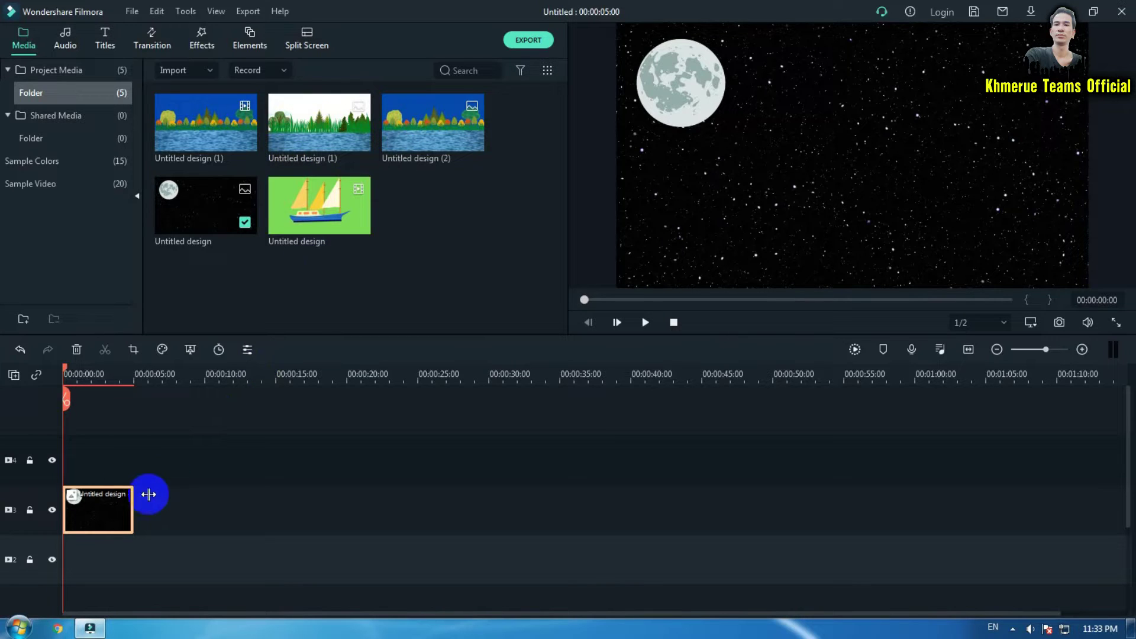
{"action": "left_click_drag", "start_coordinate": [132, 503], "coordinate": [342, 506]}
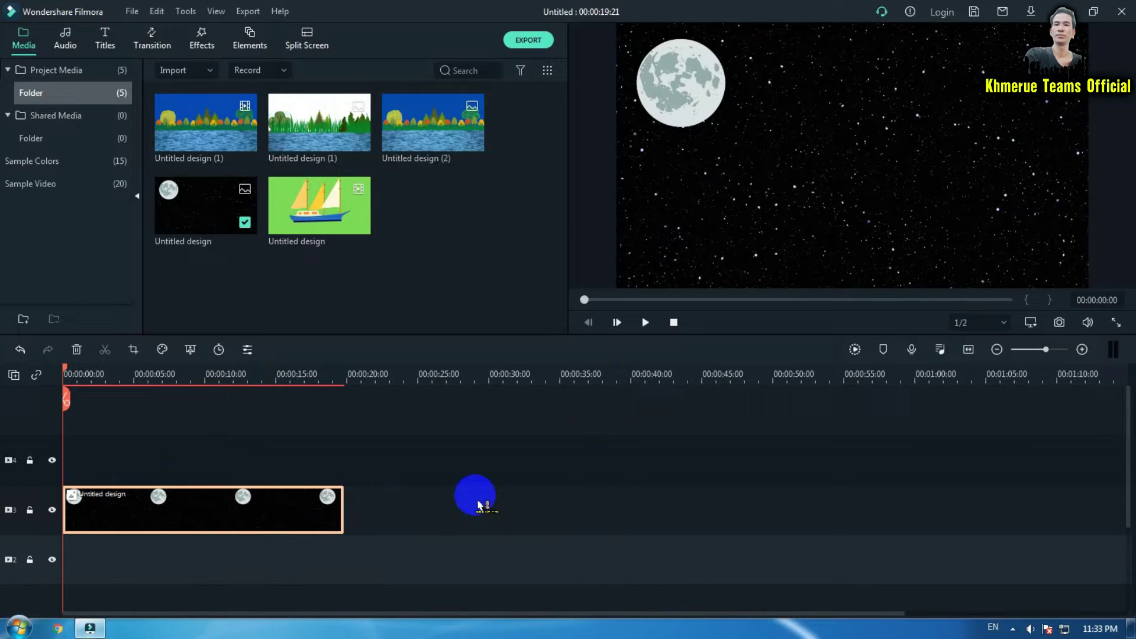
Add the forest and lake image with the white sky to the start of track 4 and key out its white with Chroma Key.
{"action": "left_click_drag", "start_coordinate": [319, 127], "coordinate": [76, 459]}
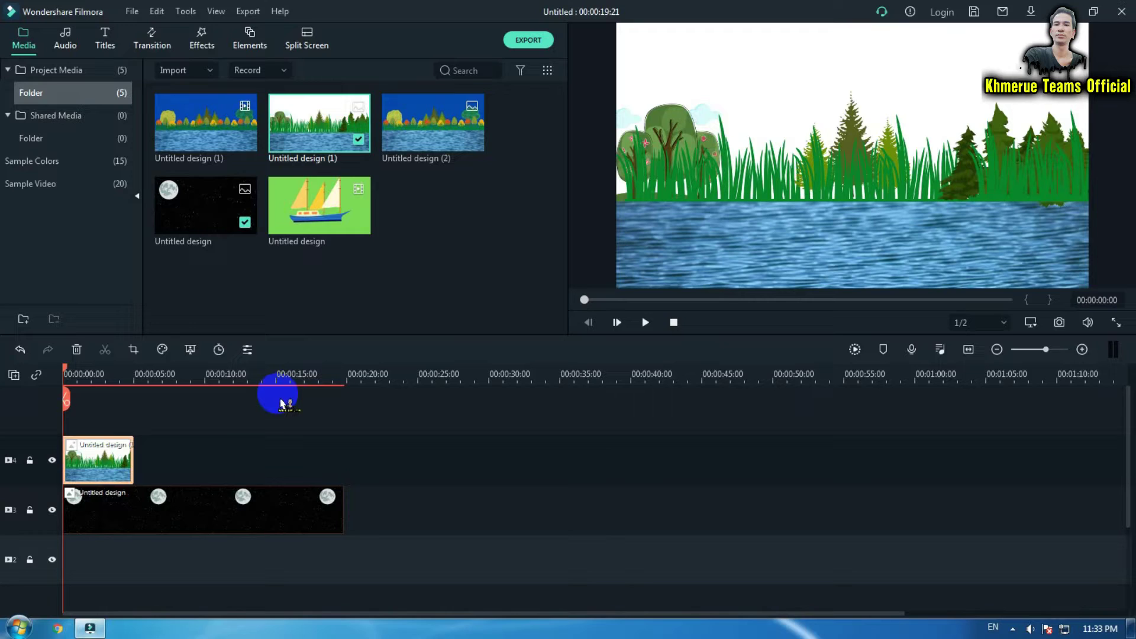
{"action": "double_click", "coordinate": [99, 457]}
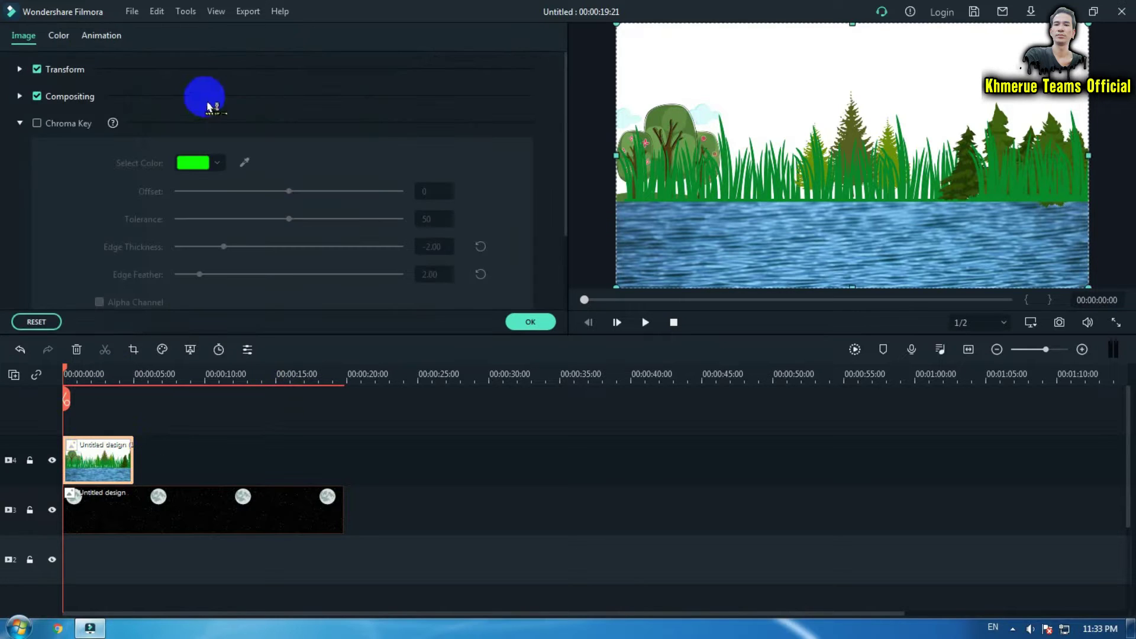
{"action": "left_click_drag", "start_coordinate": [825, 118], "coordinate": [780, 122]}
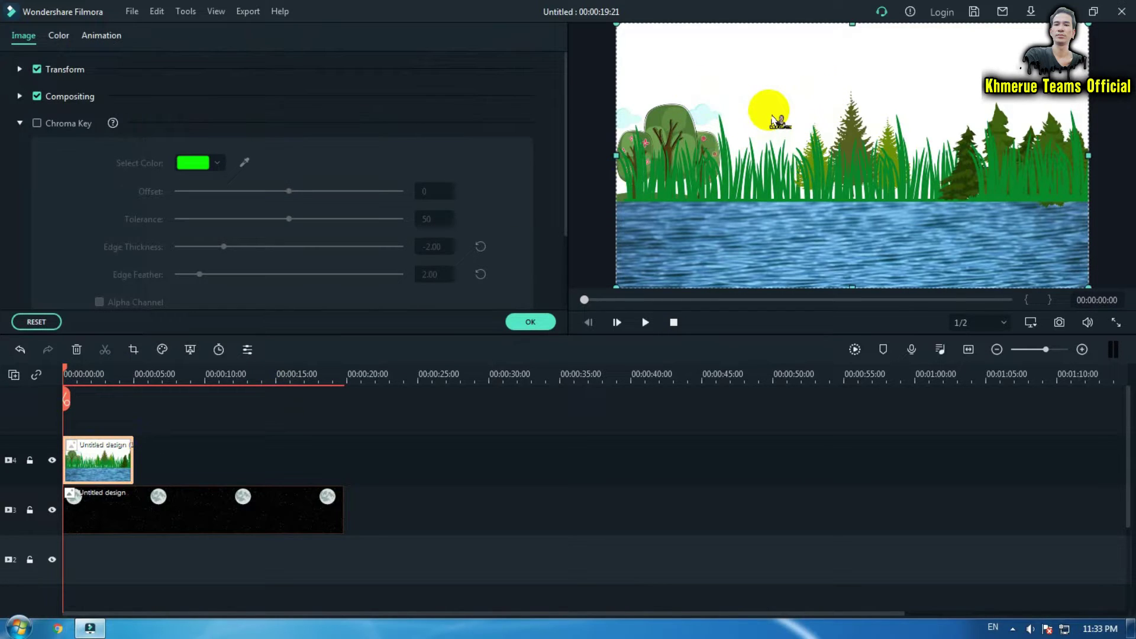
{"action": "left_click", "coordinate": [38, 126]}
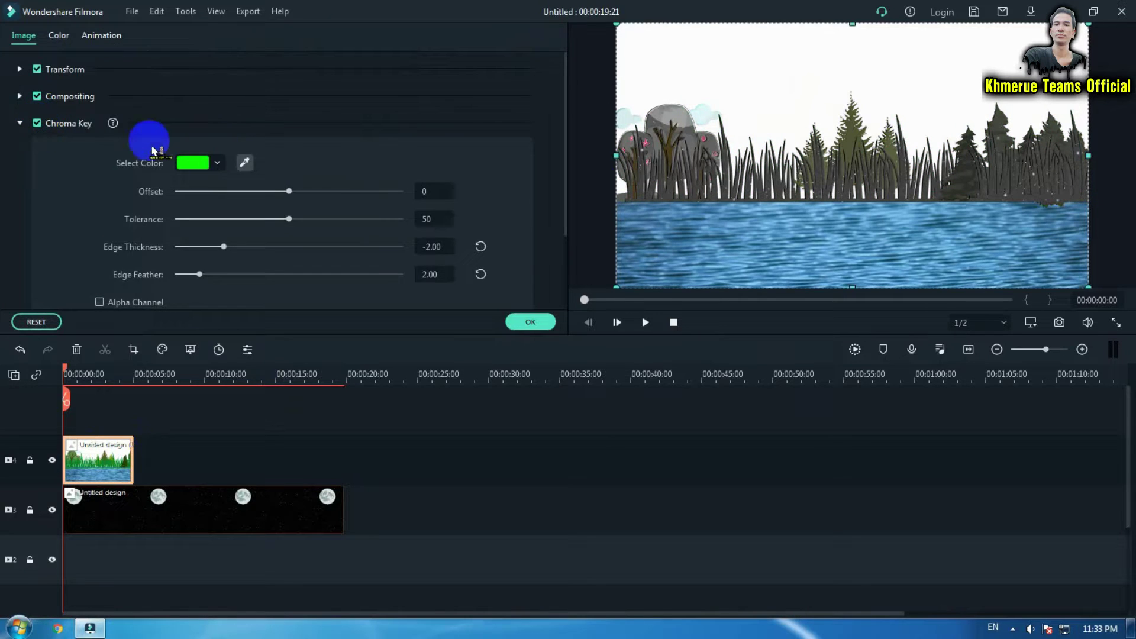
{"action": "left_click", "coordinate": [244, 162]}
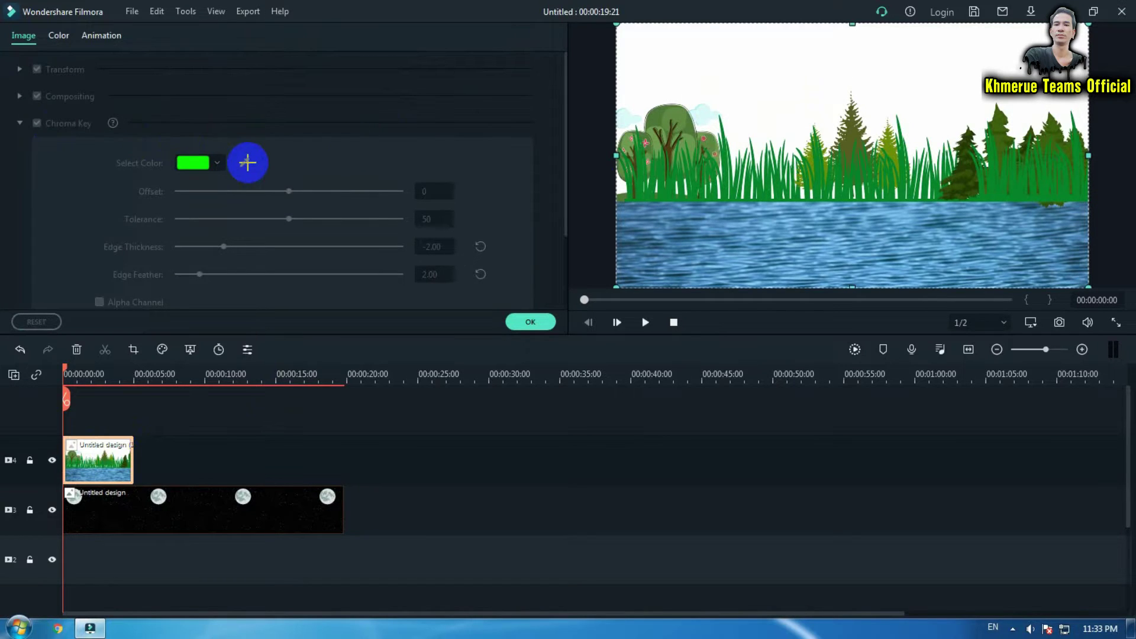
{"action": "left_click", "coordinate": [793, 86]}
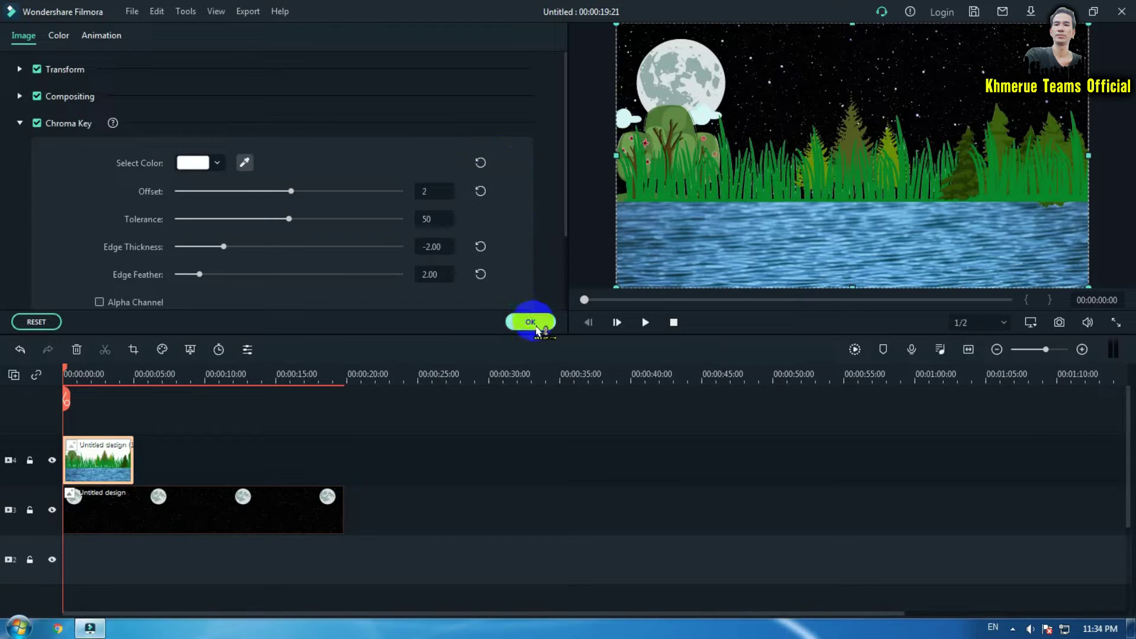
{"action": "left_click", "coordinate": [532, 323]}
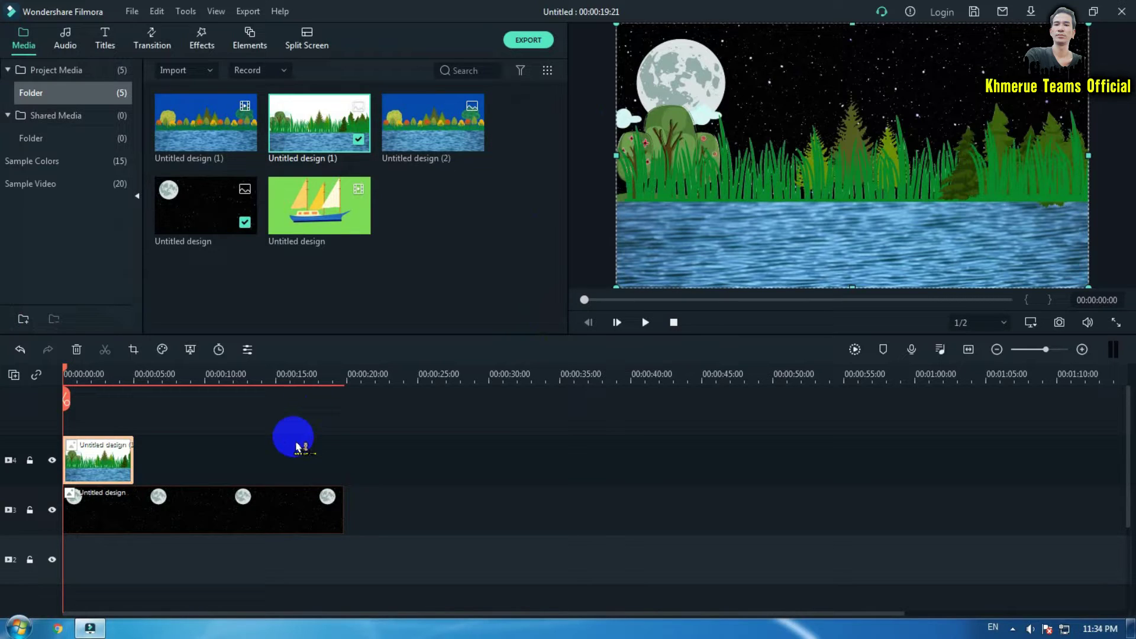
Add a custom animation keyframe to the forest and lake clip at 00:00:00:00, keeping its default position.
{"action": "left_click", "coordinate": [88, 473]}
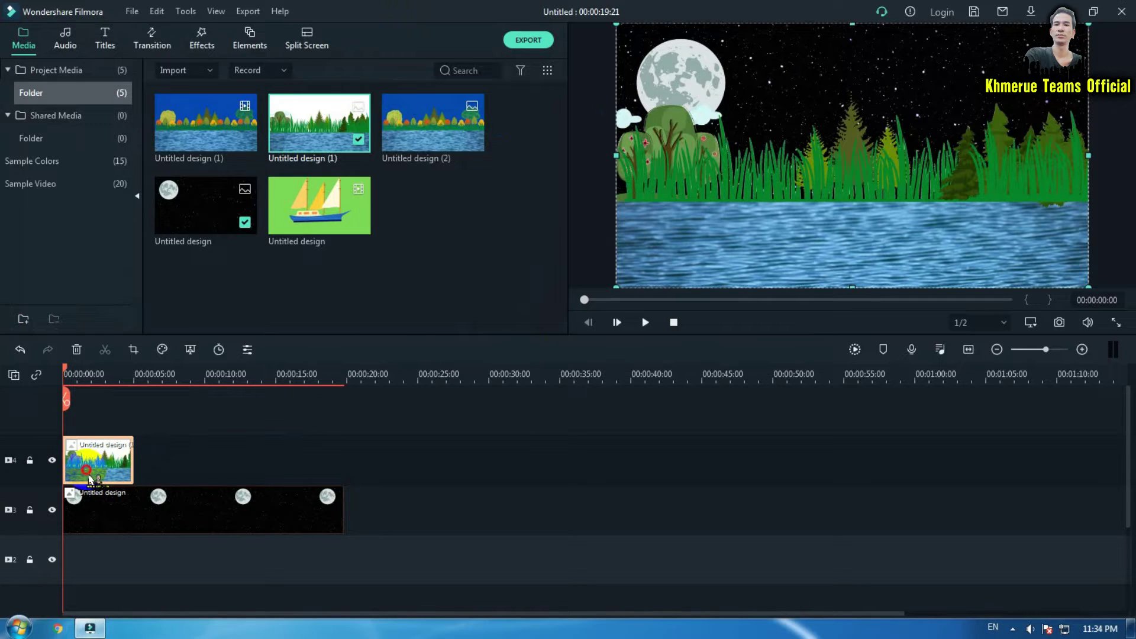
{"action": "double_click", "coordinate": [89, 478]}
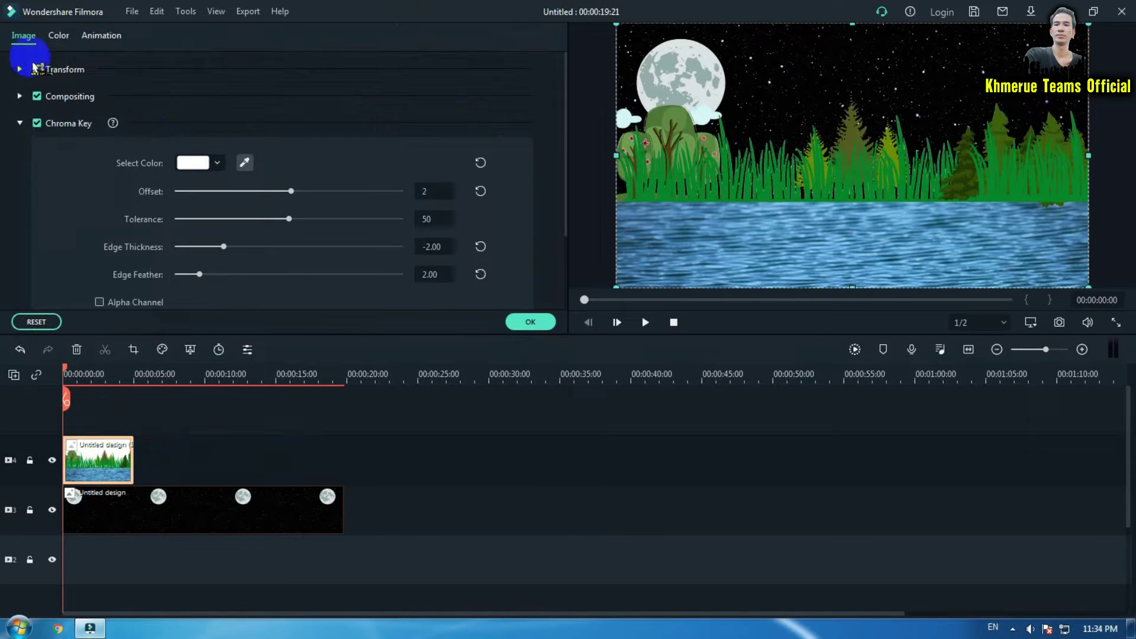
{"action": "left_click", "coordinate": [101, 35]}
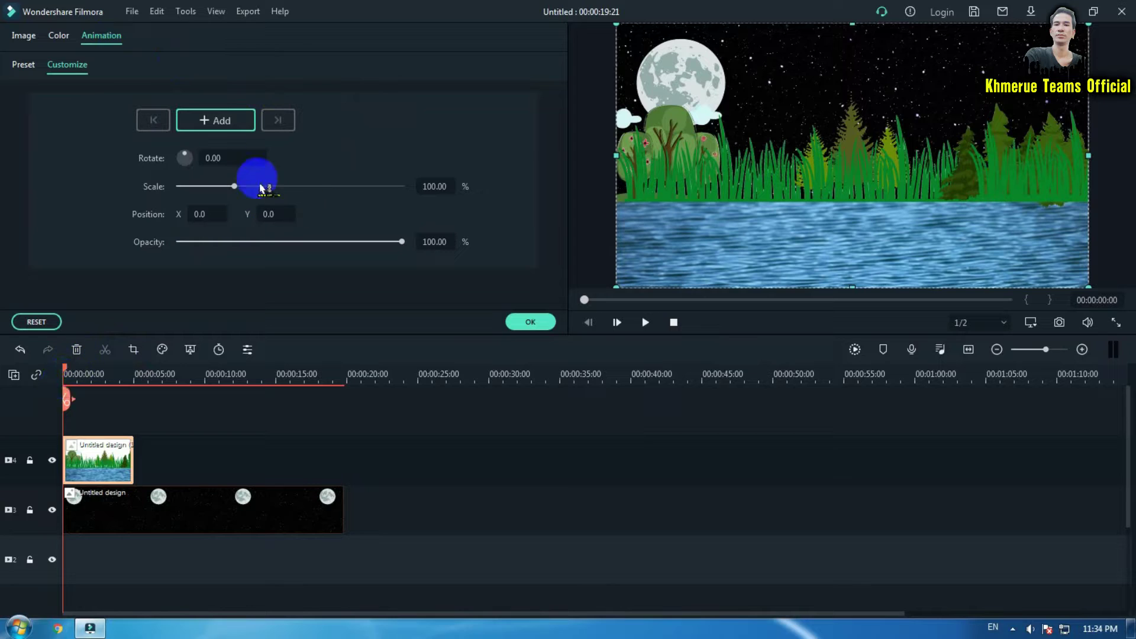
{"action": "left_click", "coordinate": [230, 129]}
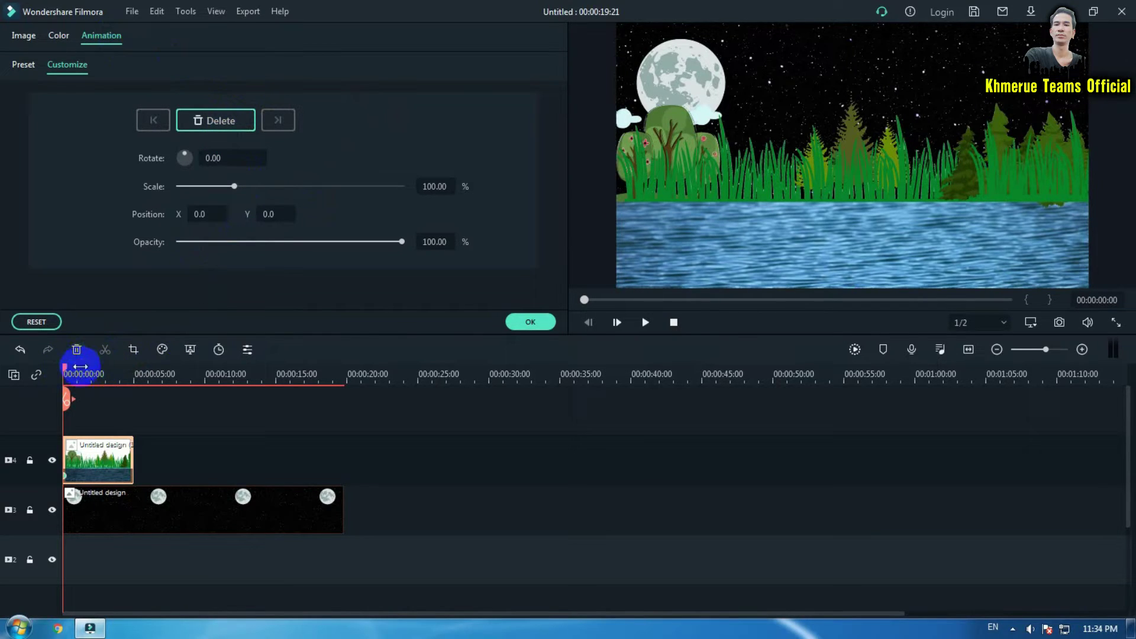
Keyframe the forest clip at 00:00:04:22, moved horizontally out of the frame to about X -666.8, and play back the motion.
{"action": "left_click_drag", "start_coordinate": [66, 376], "coordinate": [135, 383]}
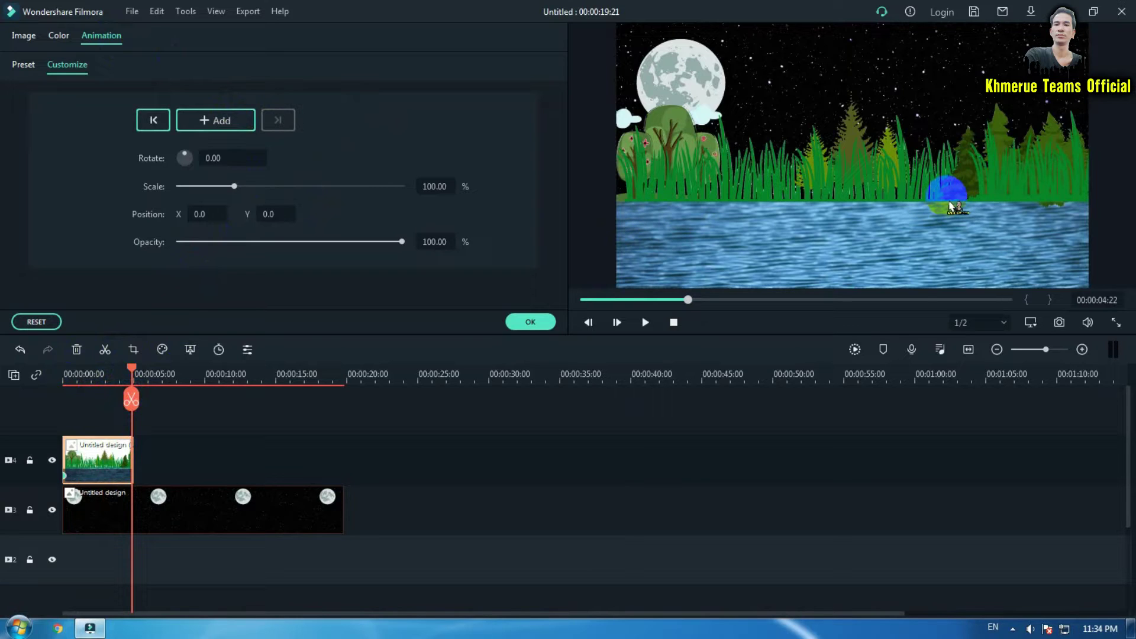
{"action": "left_click", "coordinate": [949, 206]}
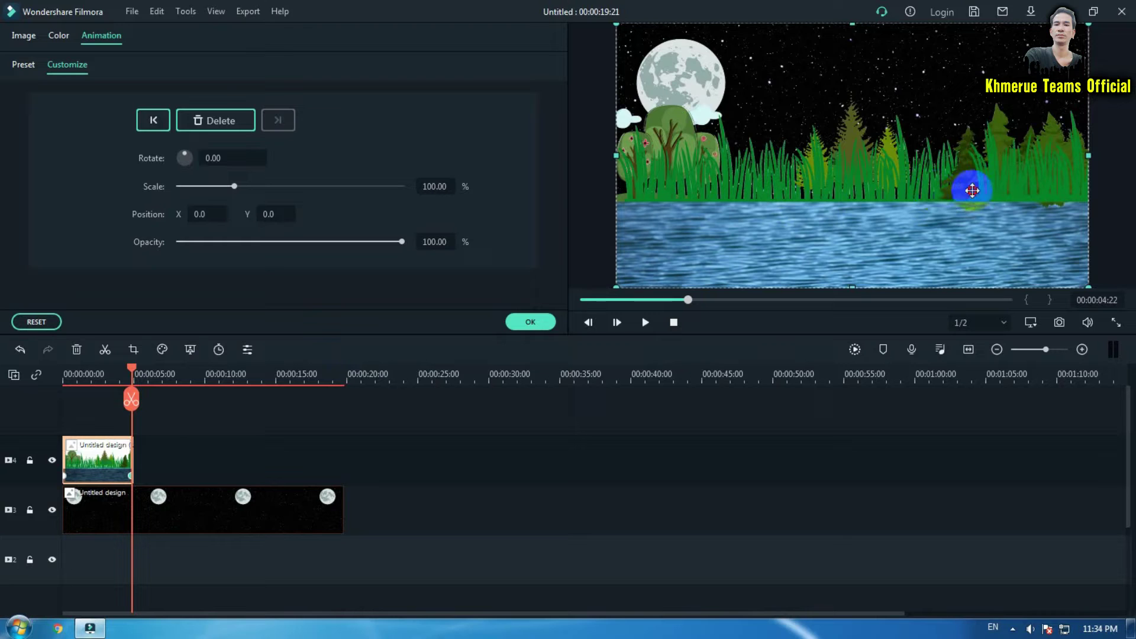
{"action": "left_click_drag", "start_coordinate": [972, 190], "coordinate": [495, 193]}
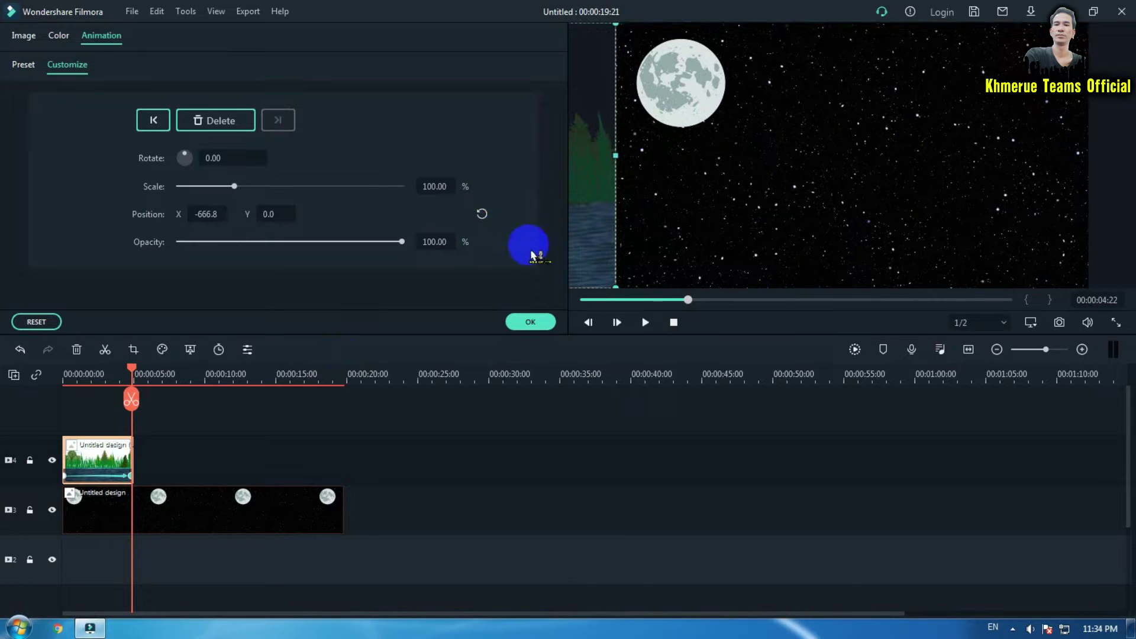
{"action": "left_click", "coordinate": [529, 320]}
{"action": "left_click", "coordinate": [116, 454]}
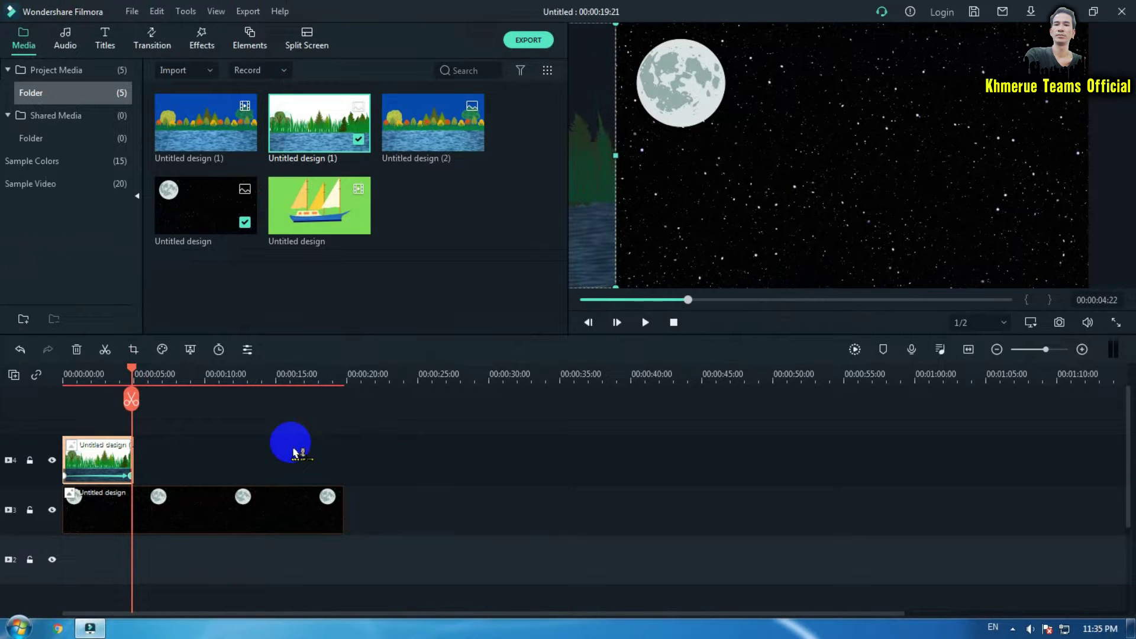
{"action": "key", "text": "Home"}
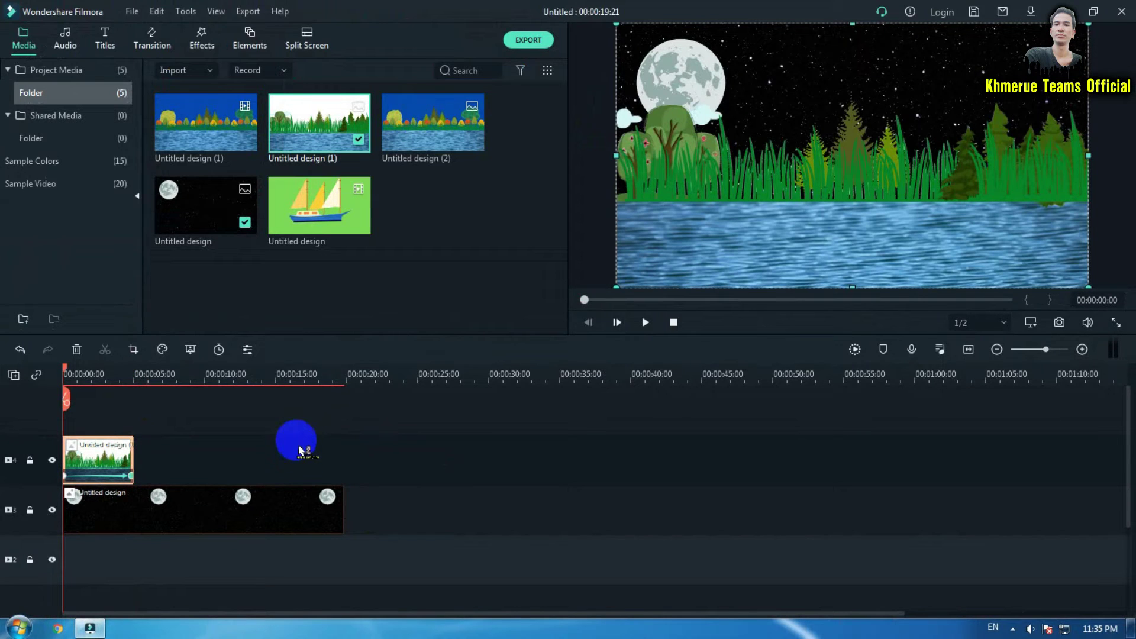
{"action": "key", "text": "space"}
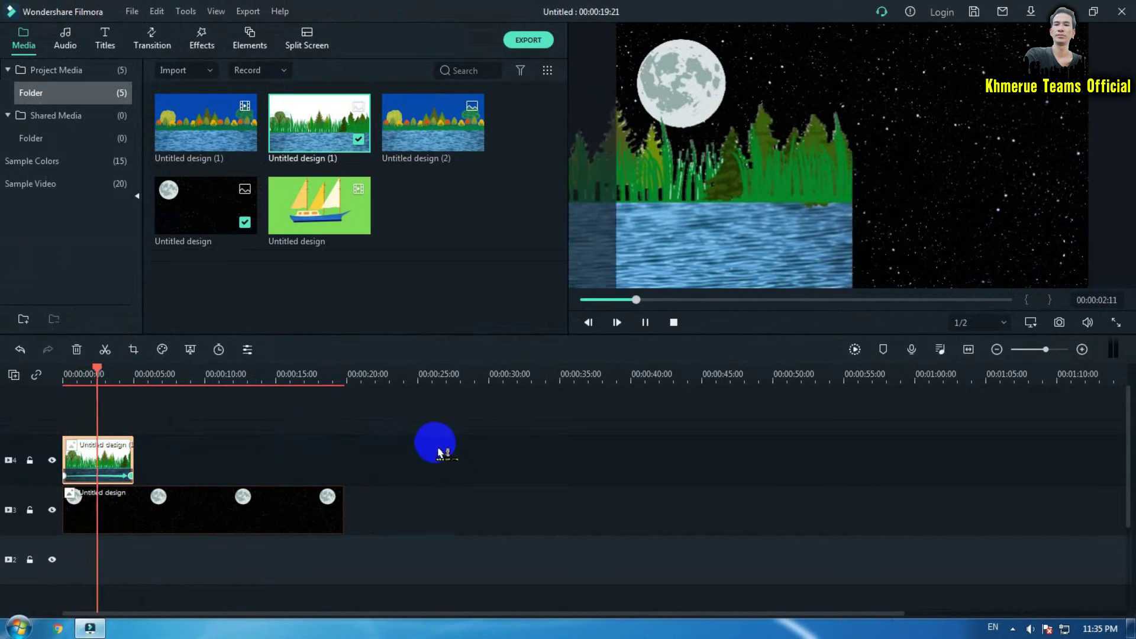
{"action": "key", "text": "space"}
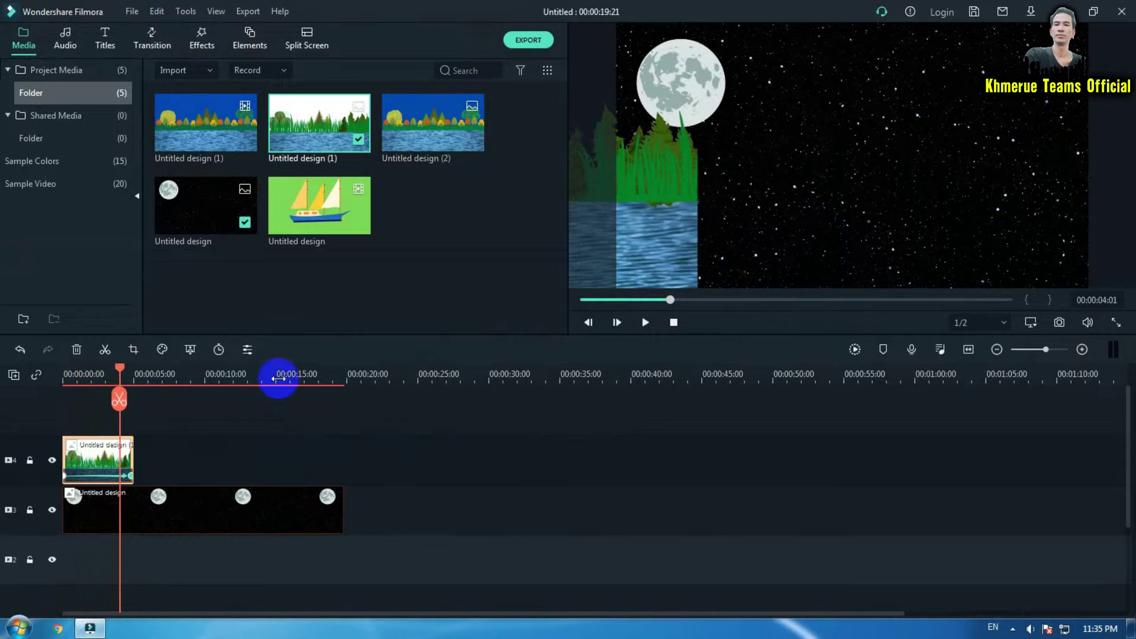
Place a second copy of the forest and lake image on track 5 at 00:00:00:05, its left edge meeting the first copy's right edge.
{"action": "left_click_drag", "start_coordinate": [125, 383], "coordinate": [69, 376]}
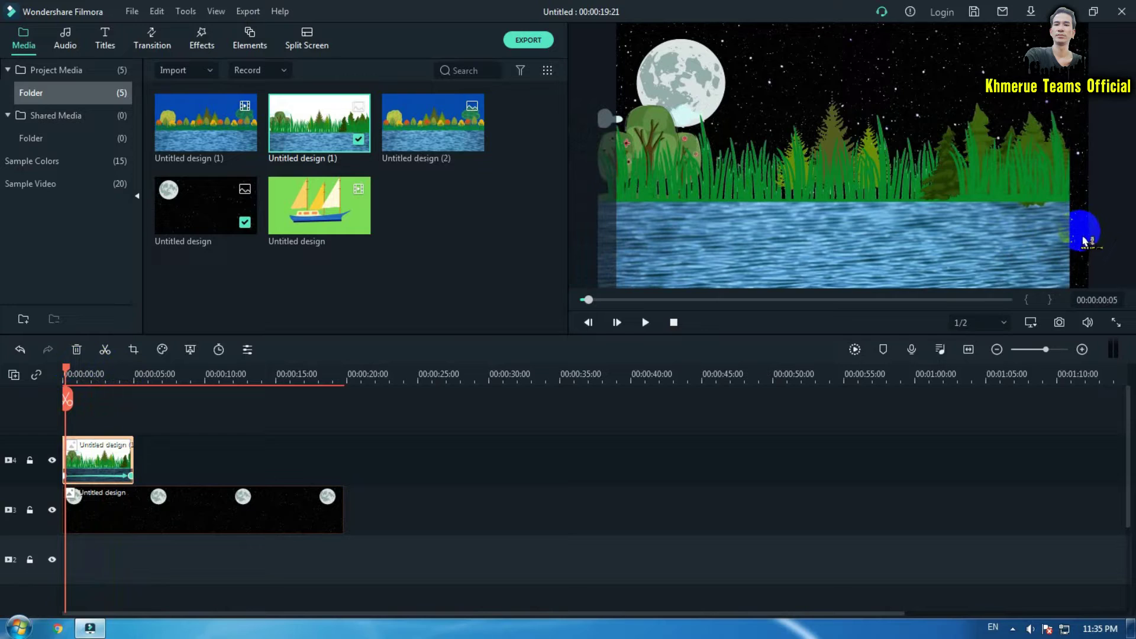
{"action": "mouse_move", "coordinate": [1076, 246]}
{"action": "left_mouse_down"}
{"action": "mouse_move", "coordinate": [1073, 211]}
{"action": "mouse_move", "coordinate": [495, 223]}
{"action": "mouse_move", "coordinate": [1061, 232]}
{"action": "mouse_move", "coordinate": [914, 238]}
{"action": "mouse_move", "coordinate": [747, 236]}
{"action": "mouse_move", "coordinate": [716, 216]}
{"action": "mouse_move", "coordinate": [366, 216]}
{"action": "mouse_move", "coordinate": [508, 221]}
{"action": "mouse_move", "coordinate": [318, 146]}
{"action": "mouse_move", "coordinate": [326, 133]}
{"action": "left_mouse_up"}
{"action": "left_click_drag", "start_coordinate": [312, 187], "coordinate": [71, 408]}
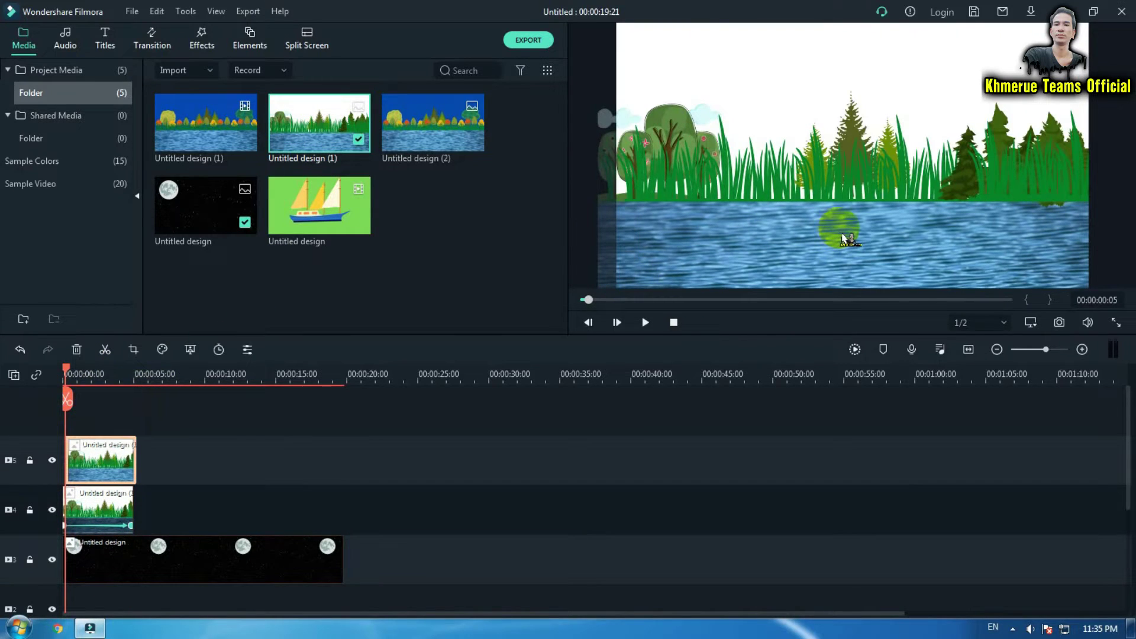
{"action": "left_click_drag", "start_coordinate": [734, 214], "coordinate": [1113, 226]}
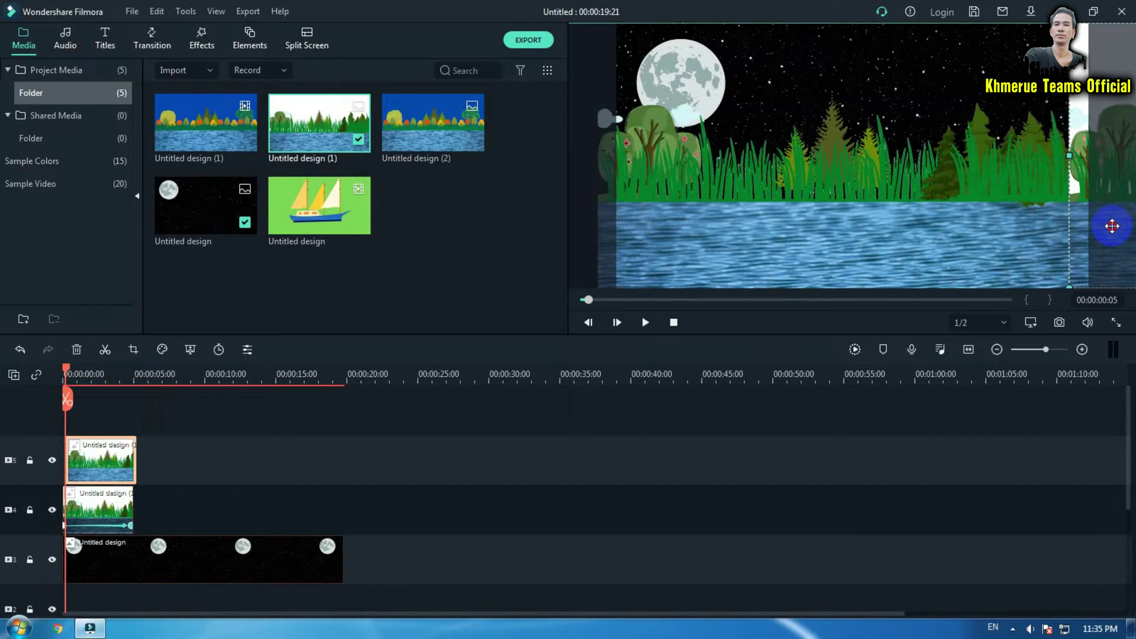
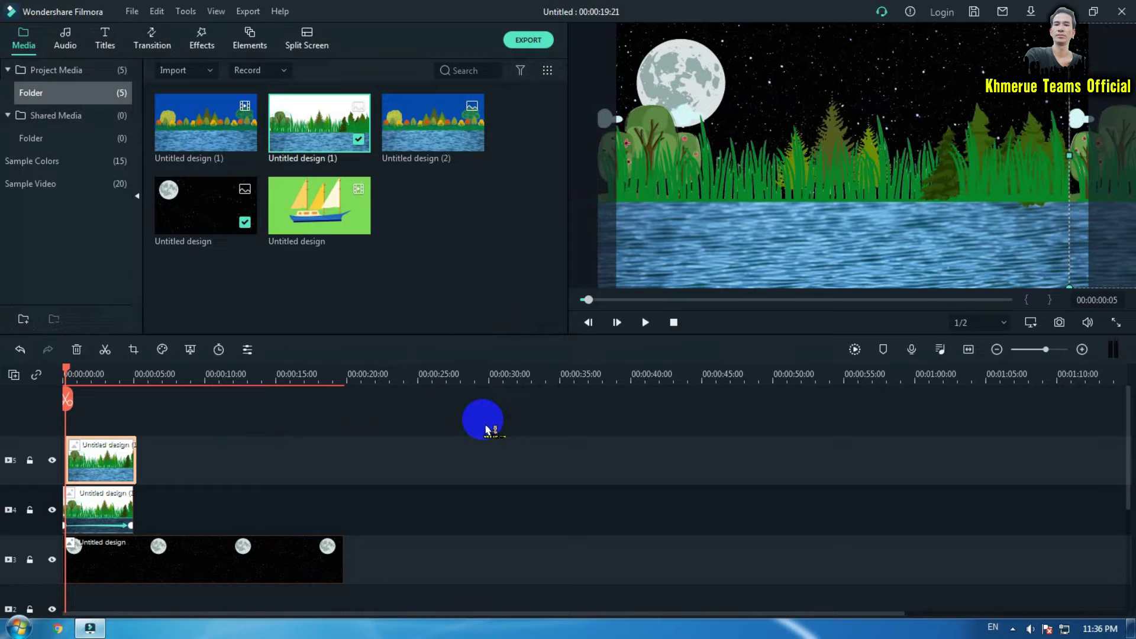
Add a custom animation keyframe at 00:00:00:05 to the forest and lake copy on track 5.
{"action": "left_click_drag", "start_coordinate": [486, 430], "coordinate": [127, 487]}
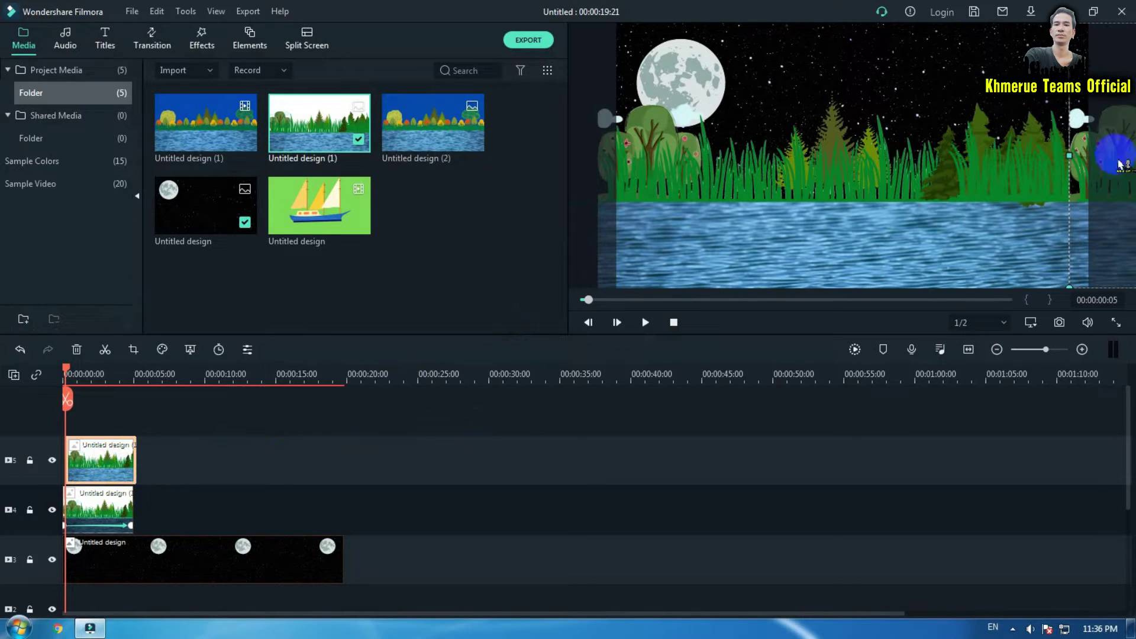
{"action": "double_click", "coordinate": [108, 471]}
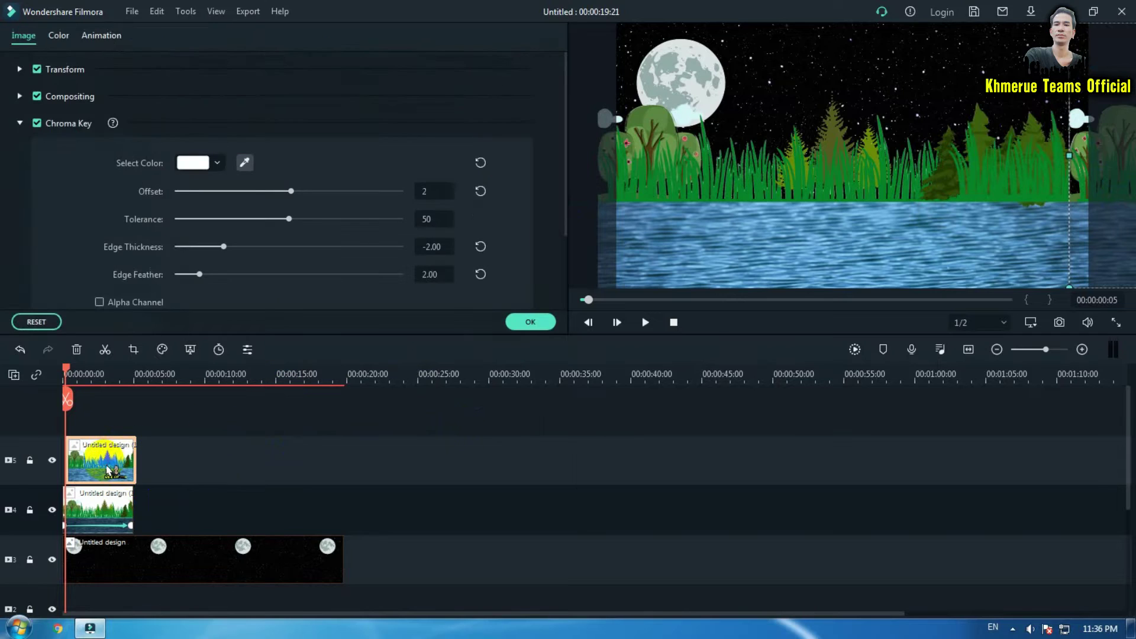
{"action": "left_click", "coordinate": [94, 37]}
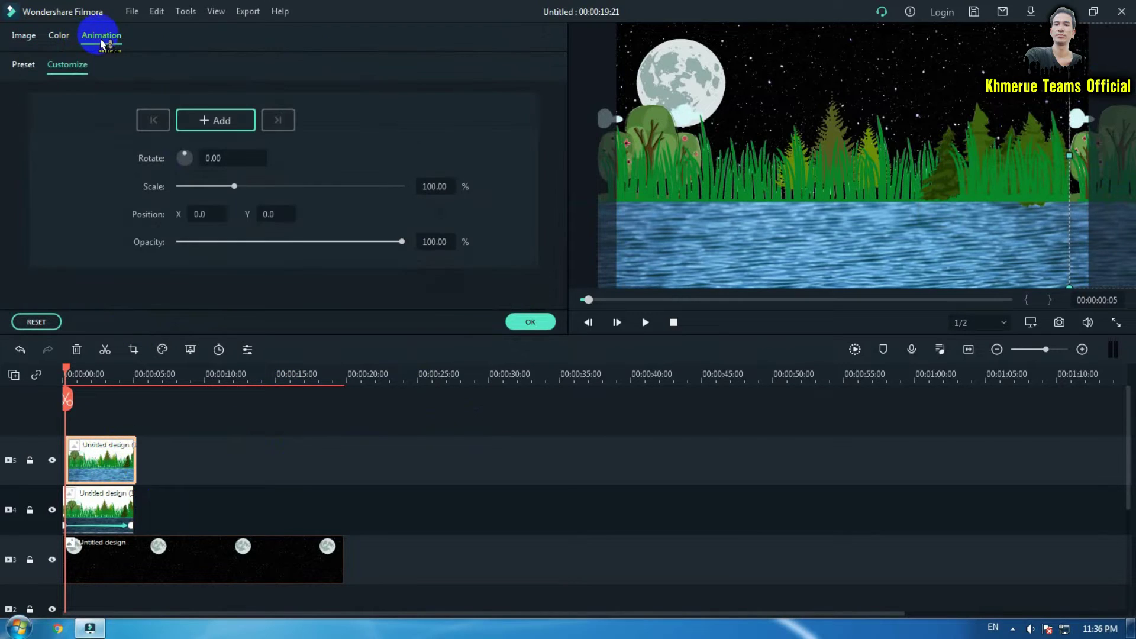
{"action": "left_click", "coordinate": [219, 129]}
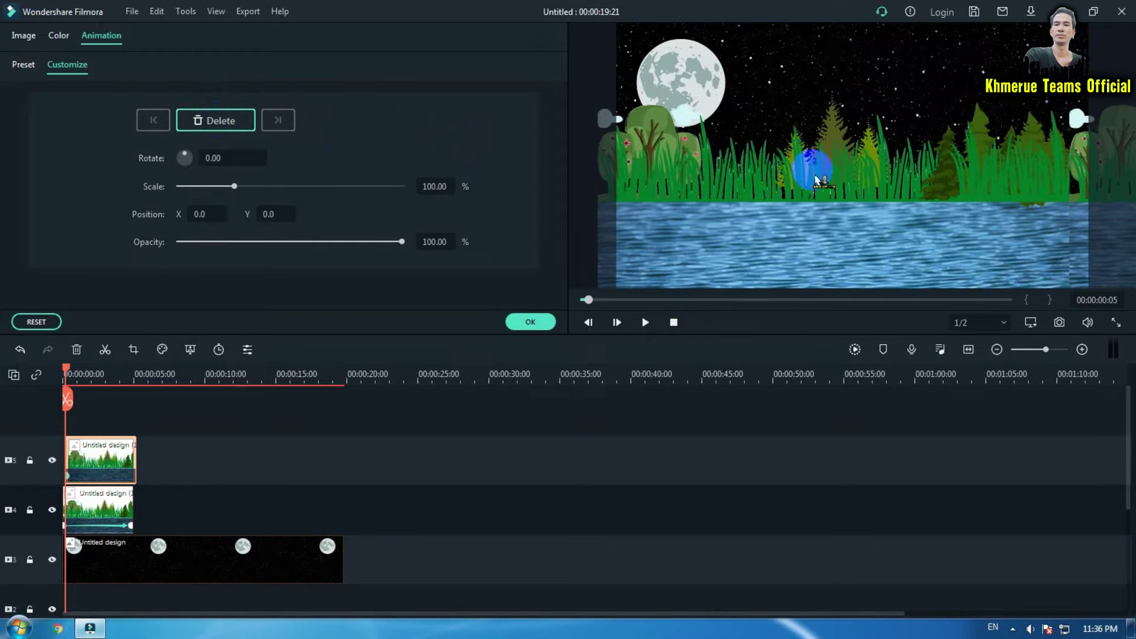
Keyframe the track 5 forest copy at 00:00:04:21 with position X about -633.8 and Y 0.0, and play back the scroll from the start.
{"action": "left_click_drag", "start_coordinate": [67, 373], "coordinate": [133, 379]}
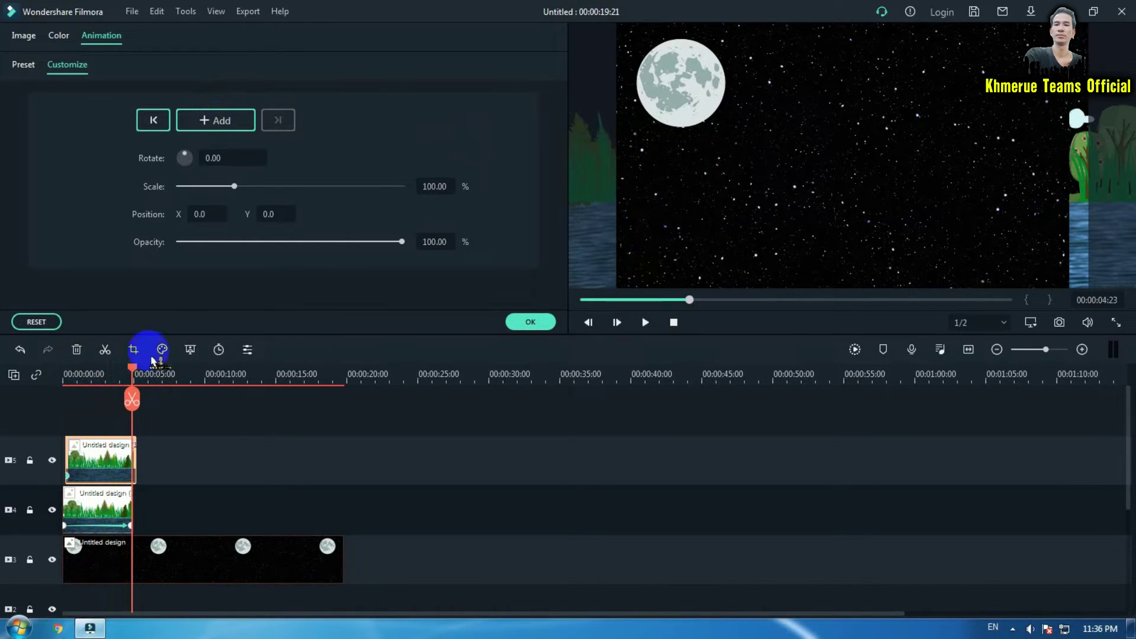
{"action": "left_click_drag", "start_coordinate": [134, 369], "coordinate": [134, 372]}
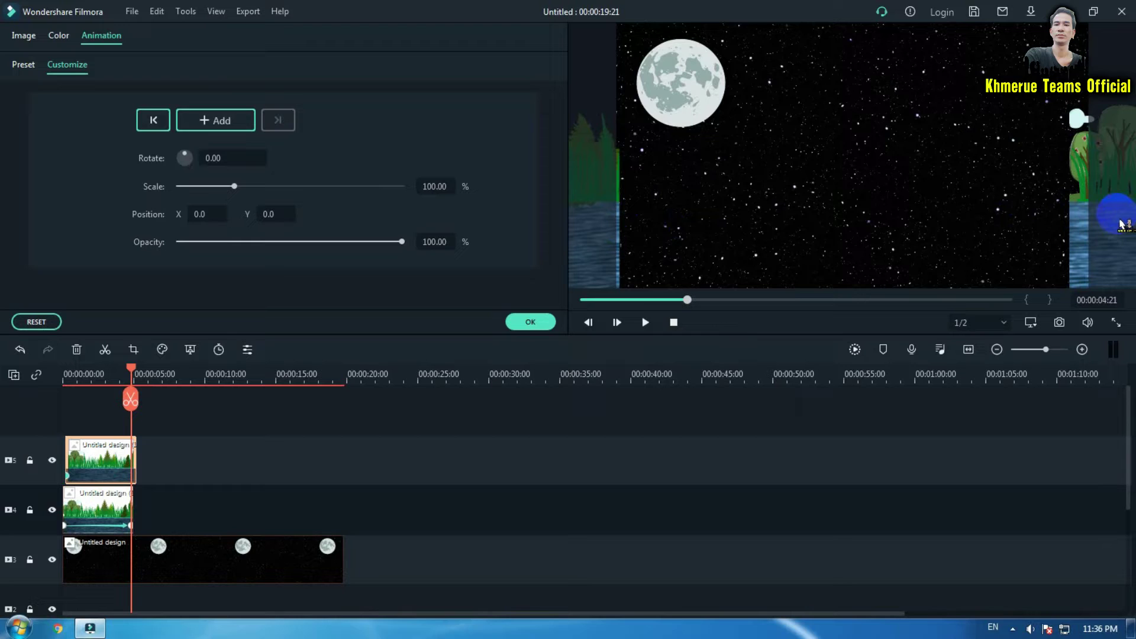
{"action": "left_click_drag", "start_coordinate": [1120, 223], "coordinate": [672, 219]}
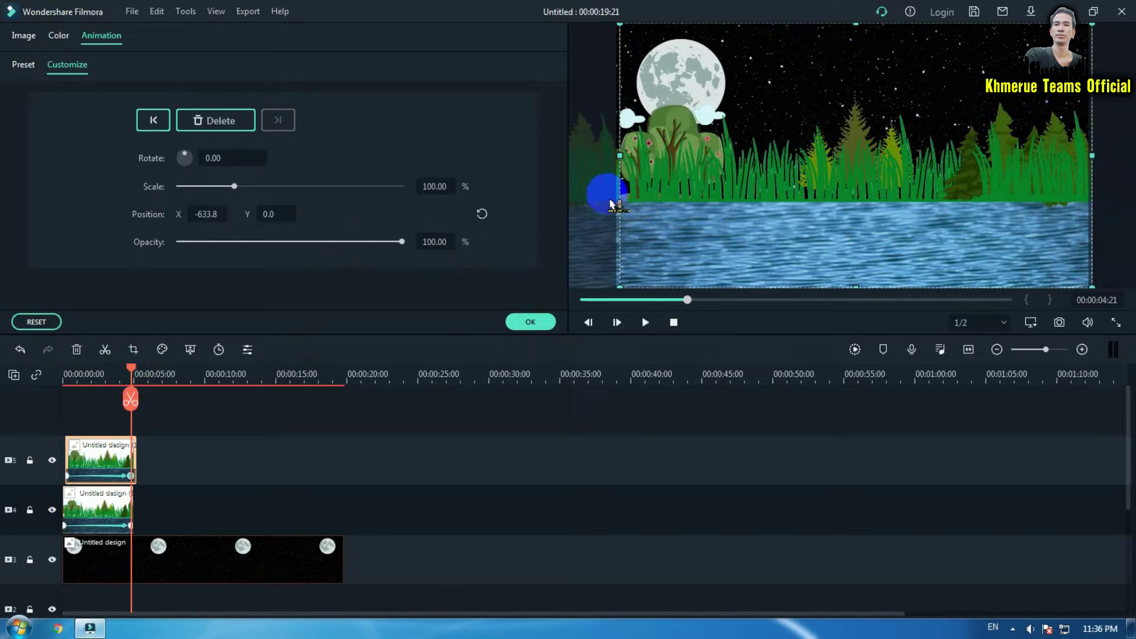
{"action": "left_click", "coordinate": [532, 322]}
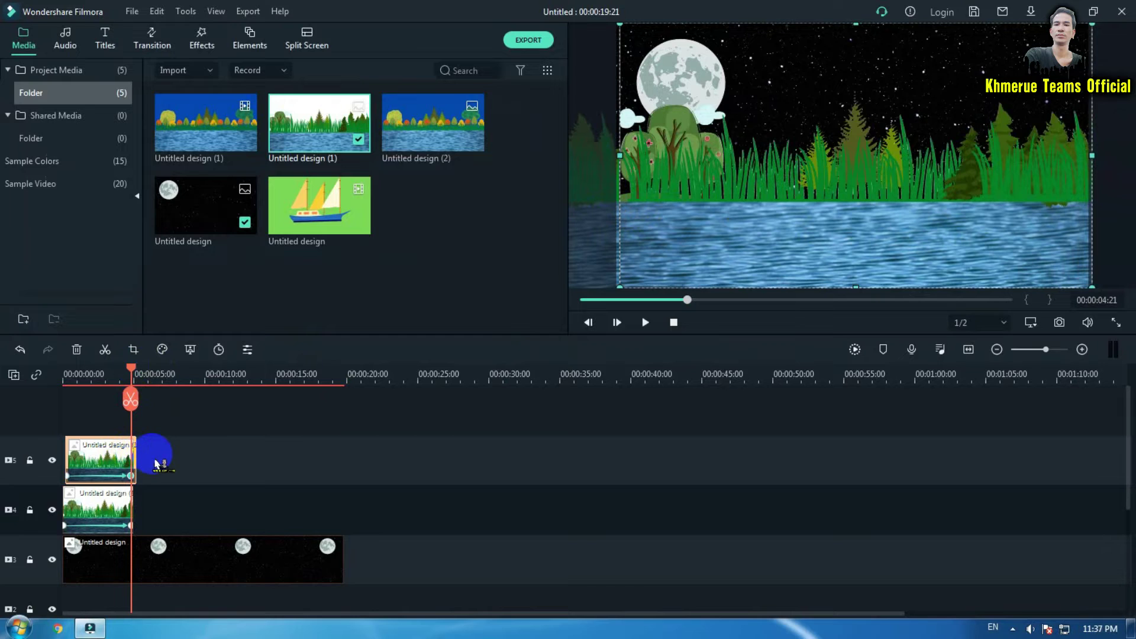
{"action": "key", "text": "Home"}
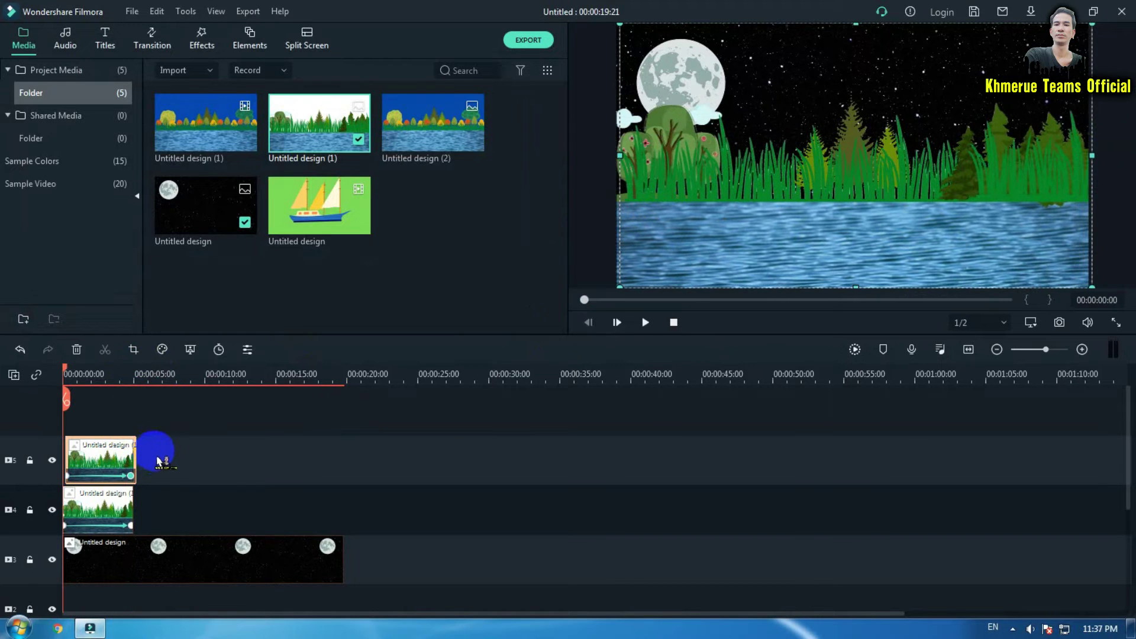
{"action": "key", "text": "space"}
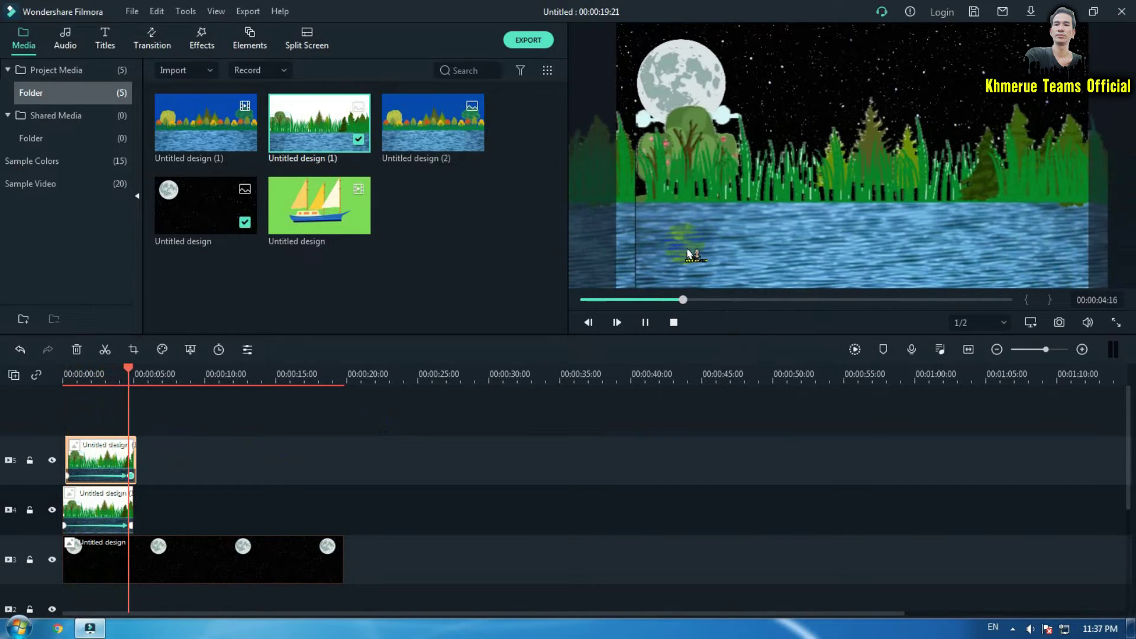
Stretch the track 5 forest copy's left edge slightly outward at 00:00:04:18 to overlap the seam, and play back the scene.
{"action": "key", "text": "space"}
{"action": "left_click", "coordinate": [685, 247]}
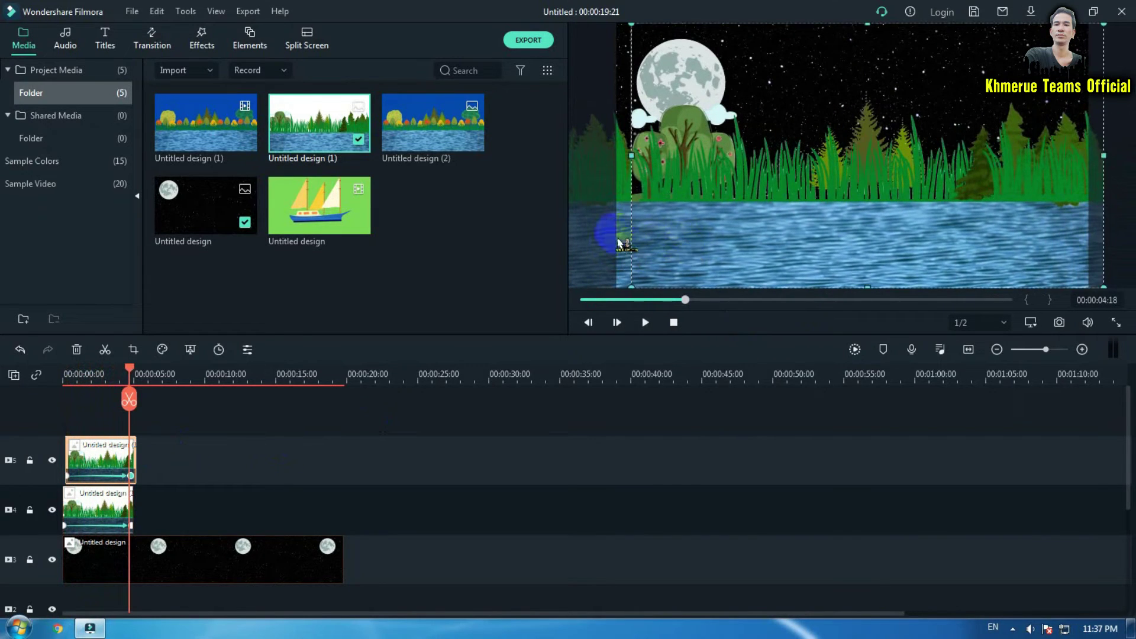
{"action": "left_click_drag", "start_coordinate": [632, 158], "coordinate": [627, 156]}
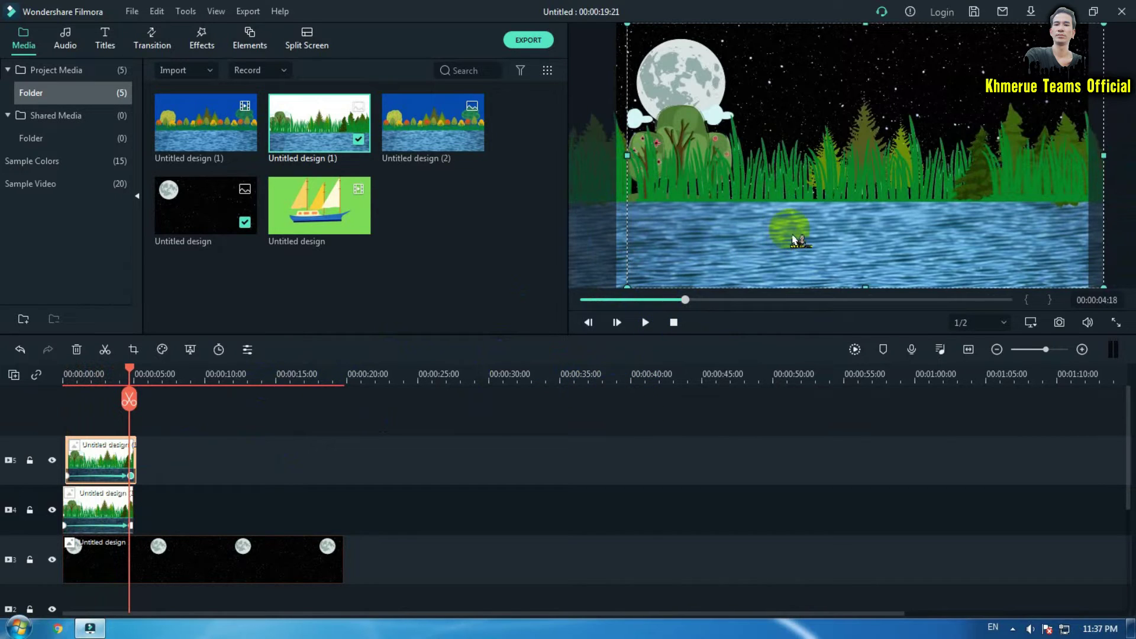
{"action": "key", "text": "Home"}
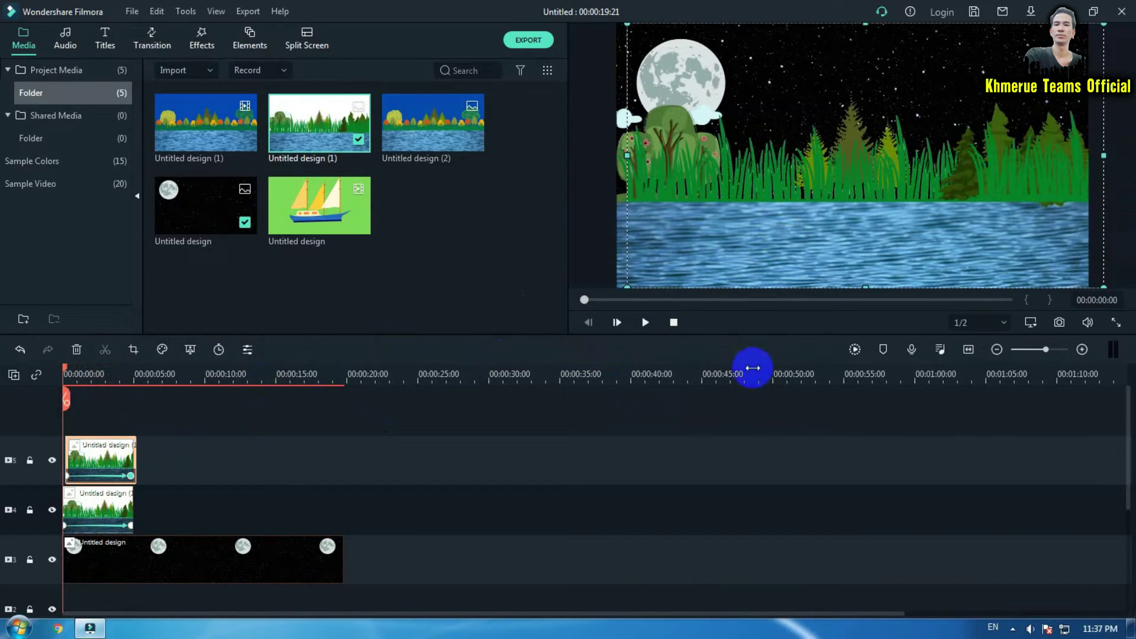
{"action": "key", "text": "space"}
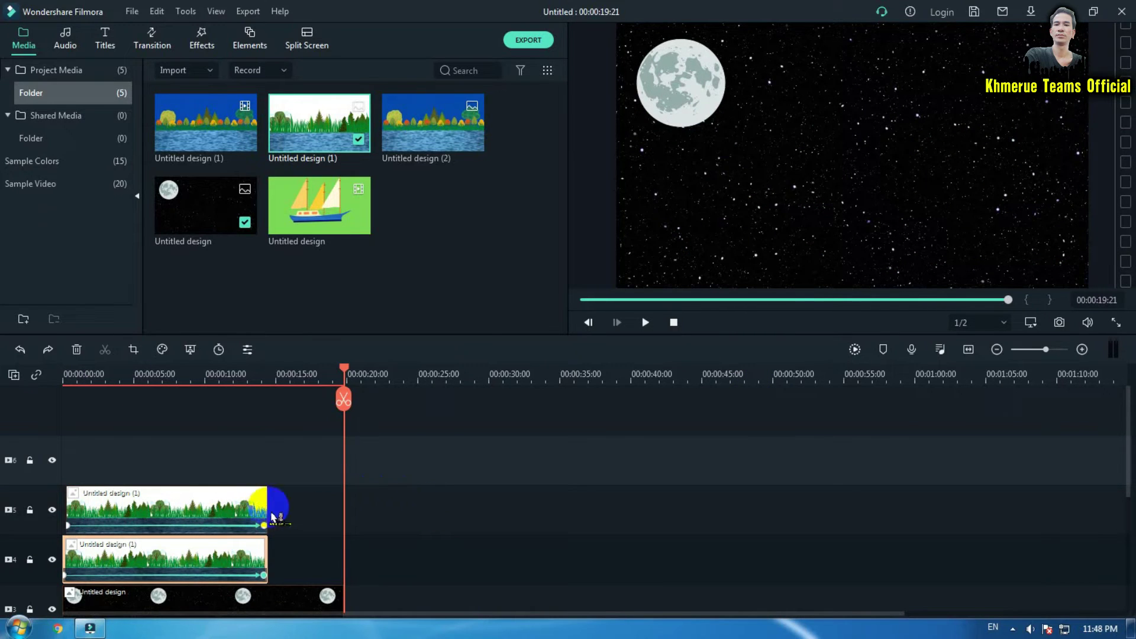
Extend both forest clips on tracks 4 and 5 to about 00:00:23:14, move their end keyframes to the clip ends, and play back the slower scroll.
{"action": "left_click", "coordinate": [267, 563]}
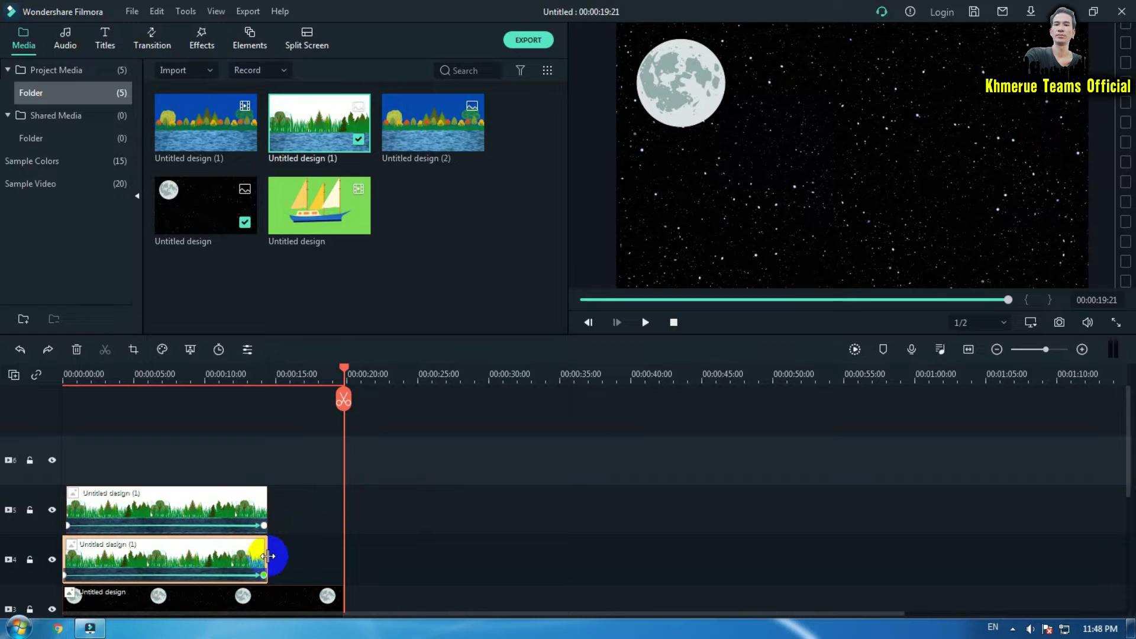
{"action": "left_click_drag", "start_coordinate": [268, 556], "coordinate": [397, 552]}
{"action": "left_click_drag", "start_coordinate": [266, 501], "coordinate": [395, 504]}
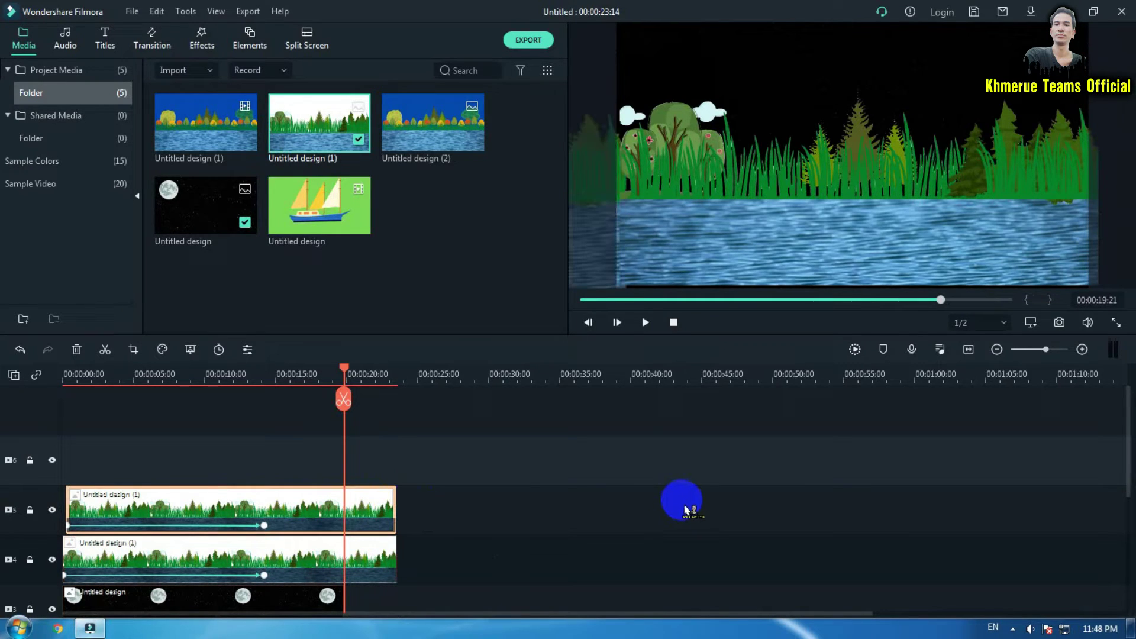
{"action": "left_click_drag", "start_coordinate": [265, 526], "coordinate": [406, 527]}
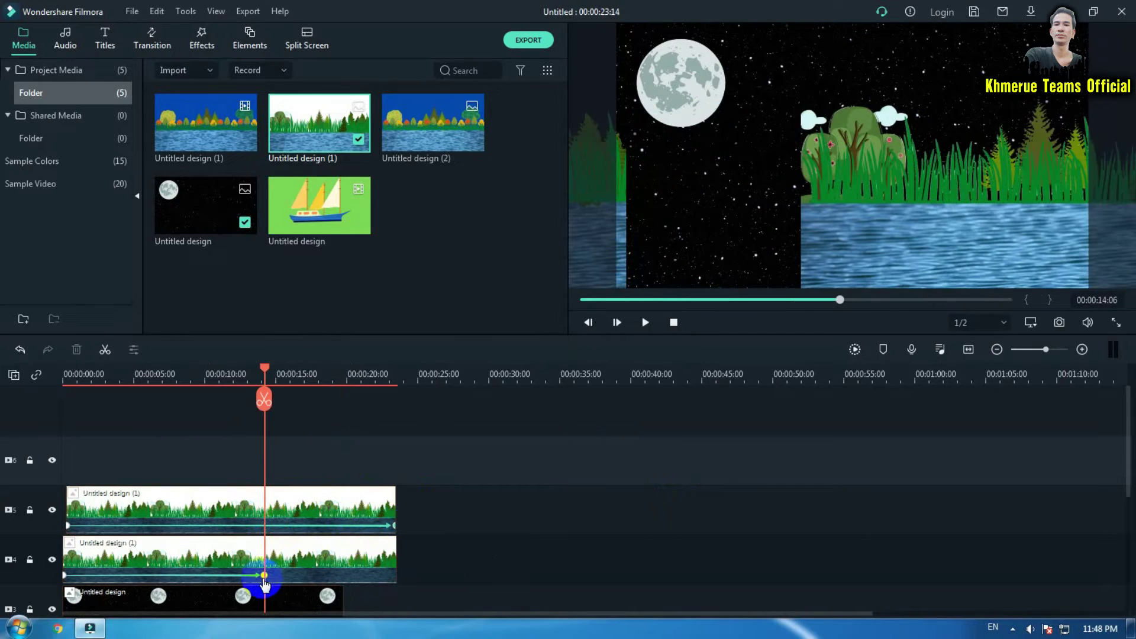
{"action": "left_click_drag", "start_coordinate": [268, 581], "coordinate": [435, 574]}
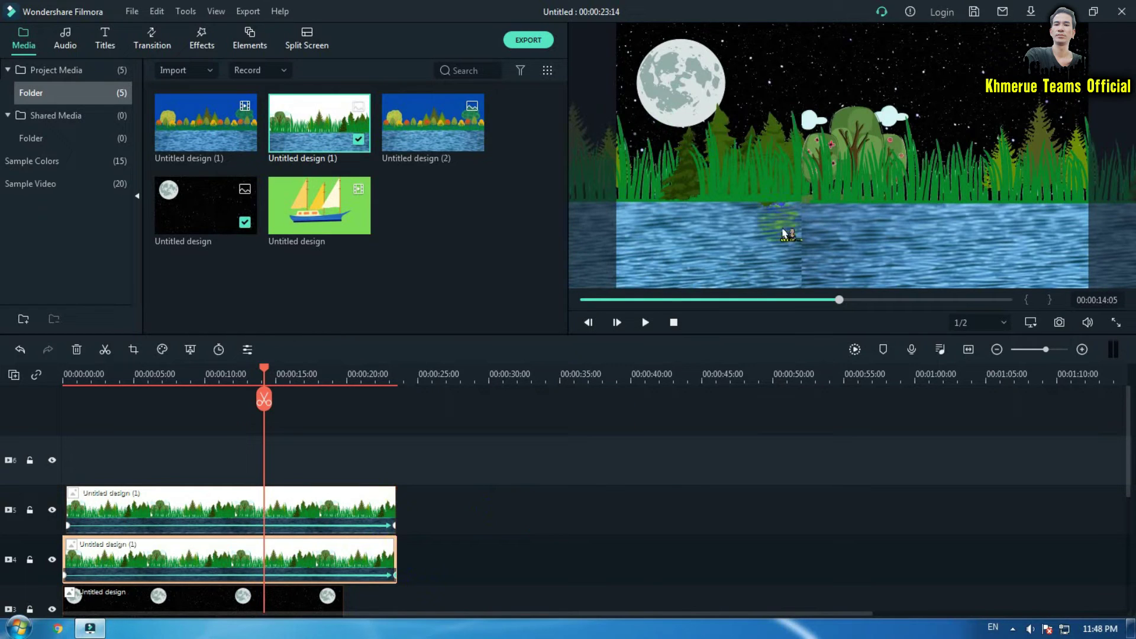
{"action": "key", "text": "Home"}
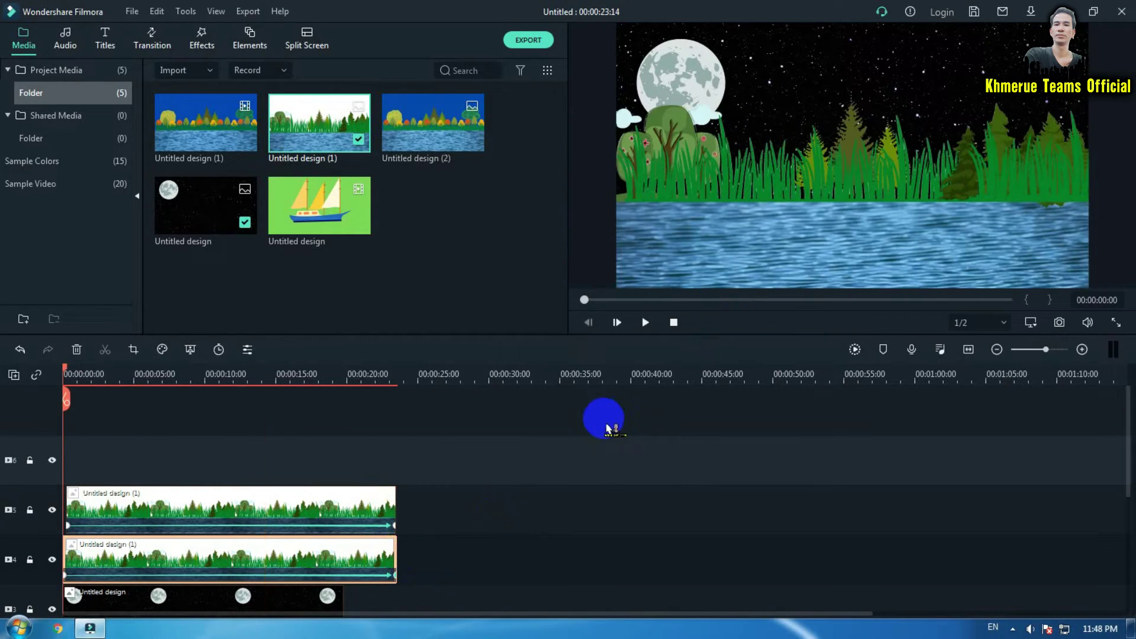
{"action": "key", "text": "space"}
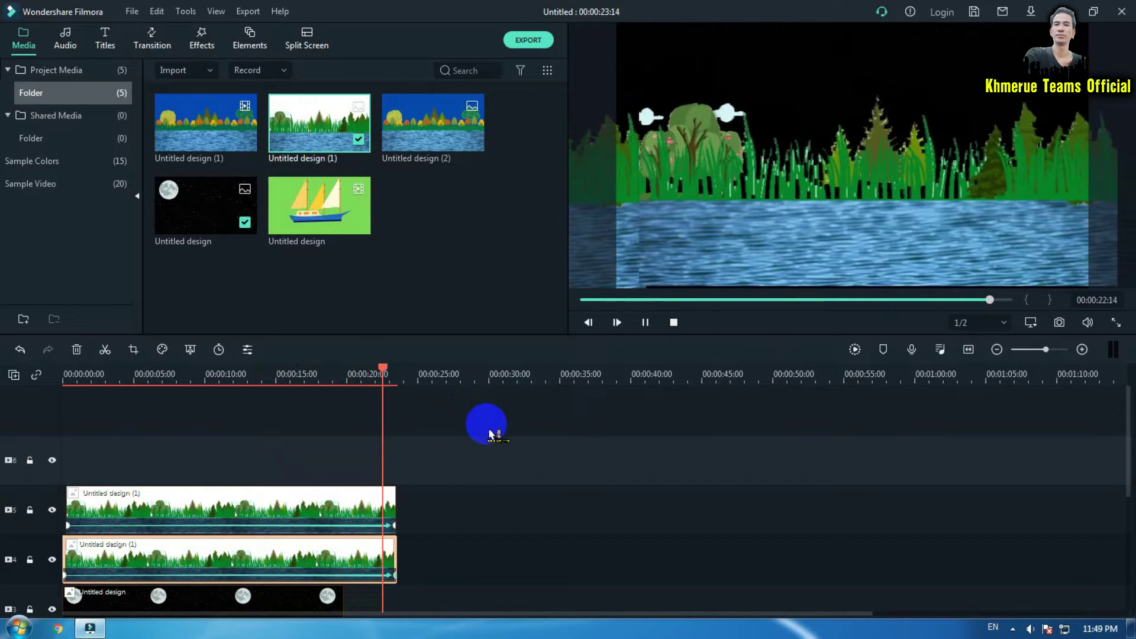
{"action": "key", "text": "space"}
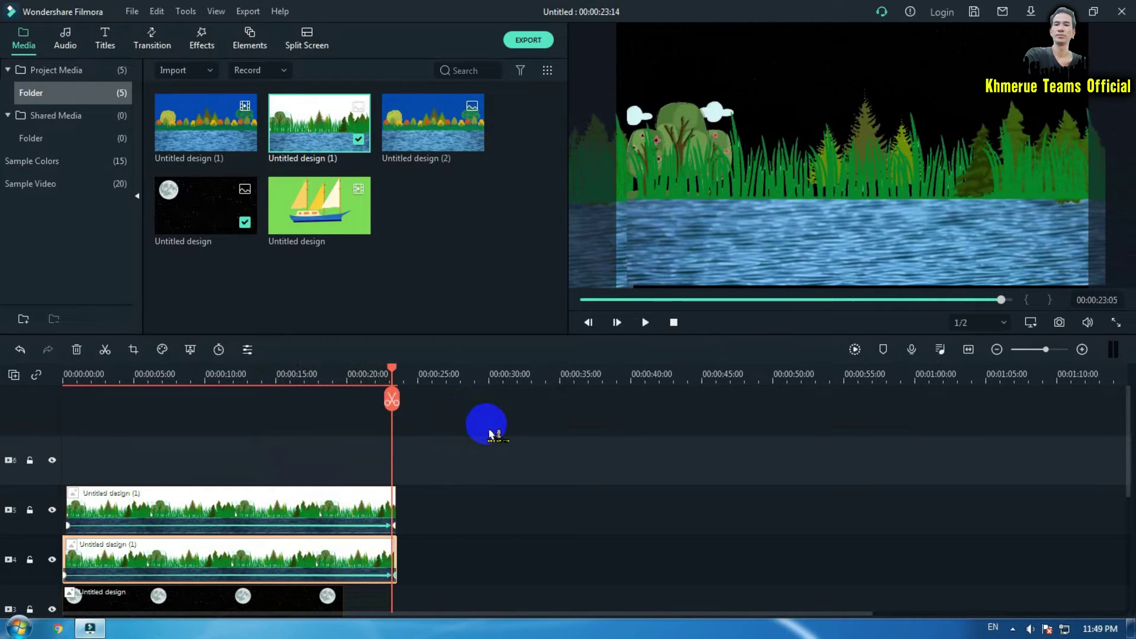
{"action": "key", "text": "Home"}
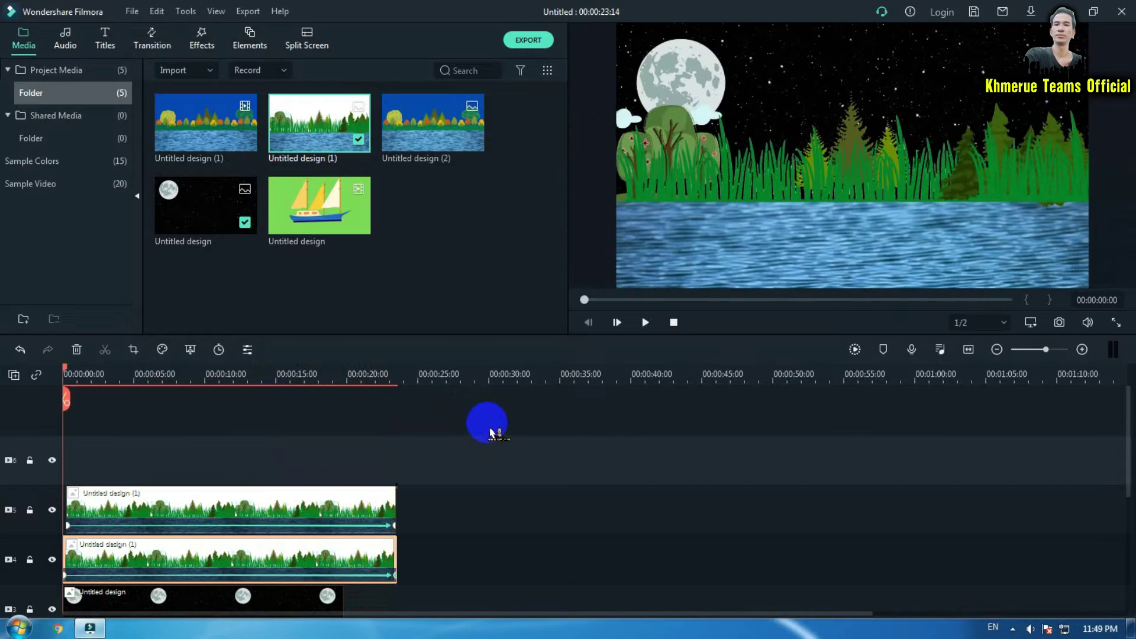
Place the sailboat video on track 6 level with the track 5 clip's start, keep the project's 1920 x 1080 25fps settings, and show frame 00:00:03:08.
{"action": "left_click_drag", "start_coordinate": [305, 204], "coordinate": [70, 465]}
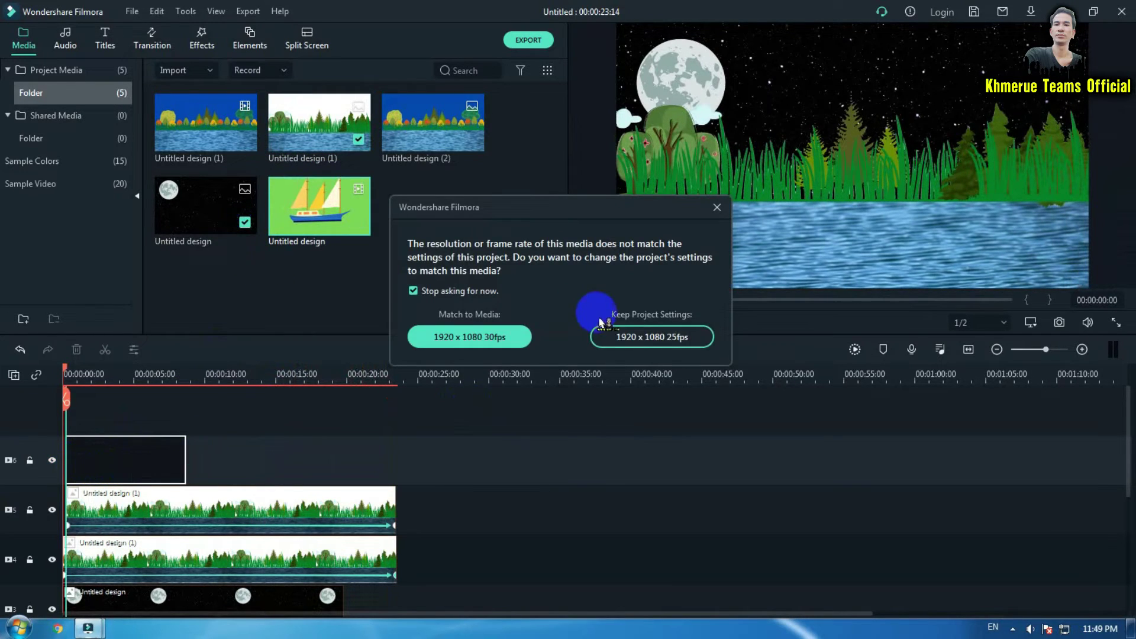
{"action": "left_click", "coordinate": [645, 403]}
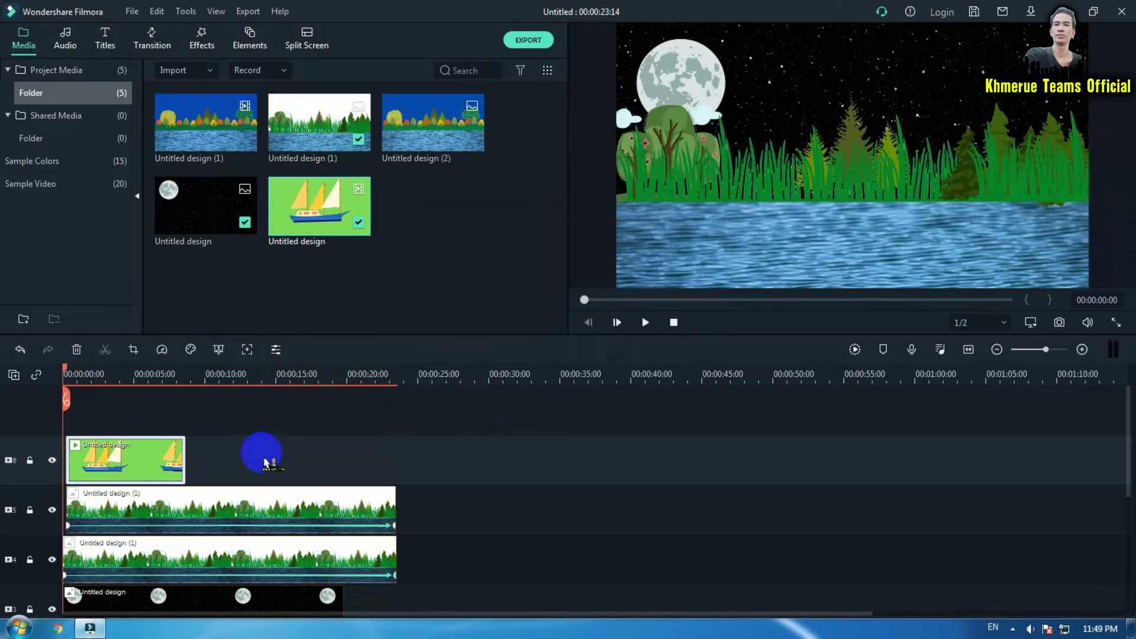
{"action": "left_click", "coordinate": [109, 376]}
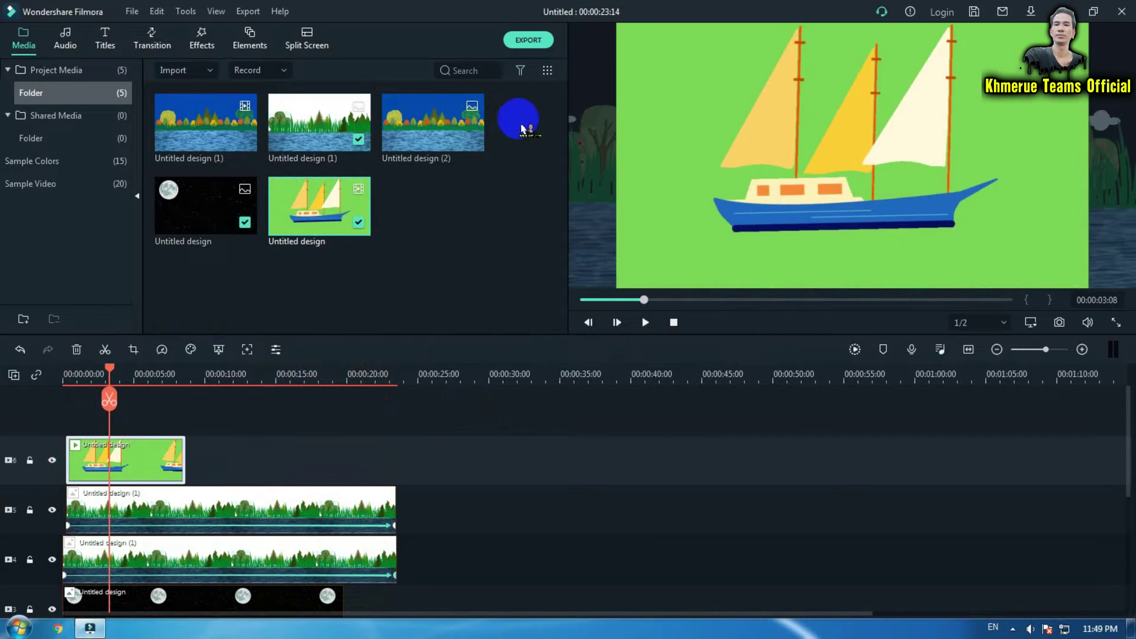
Key out the sailboat video's green background with Chroma Key, sampling its light green and using offset 8 and tolerance 52.
{"action": "double_click", "coordinate": [152, 454]}
{"action": "left_click", "coordinate": [37, 177]}
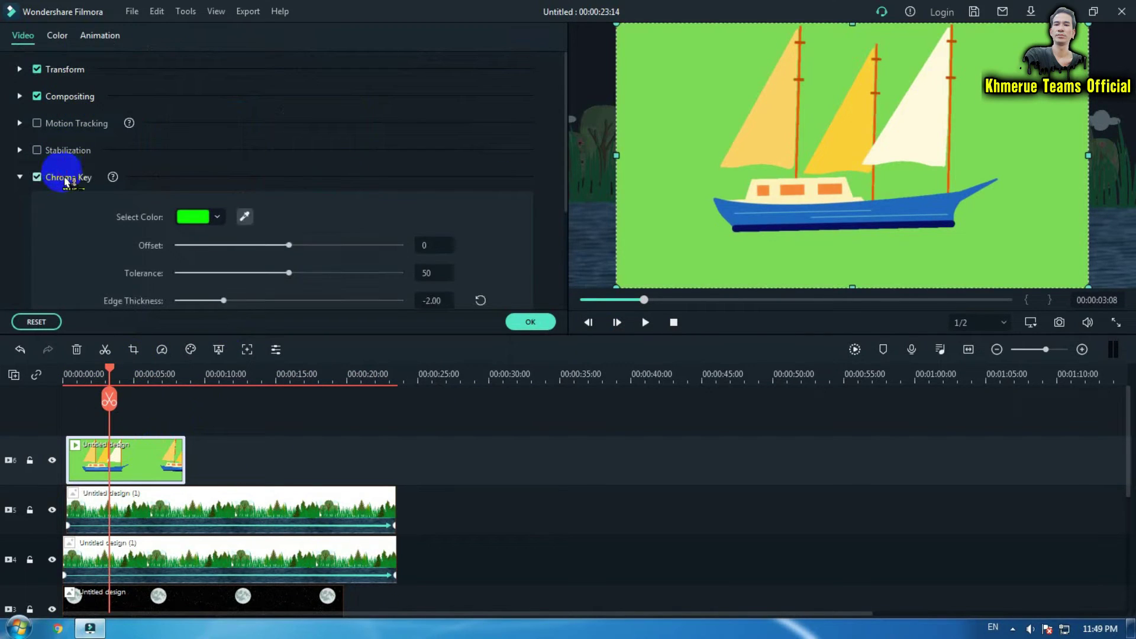
{"action": "left_click", "coordinate": [244, 217]}
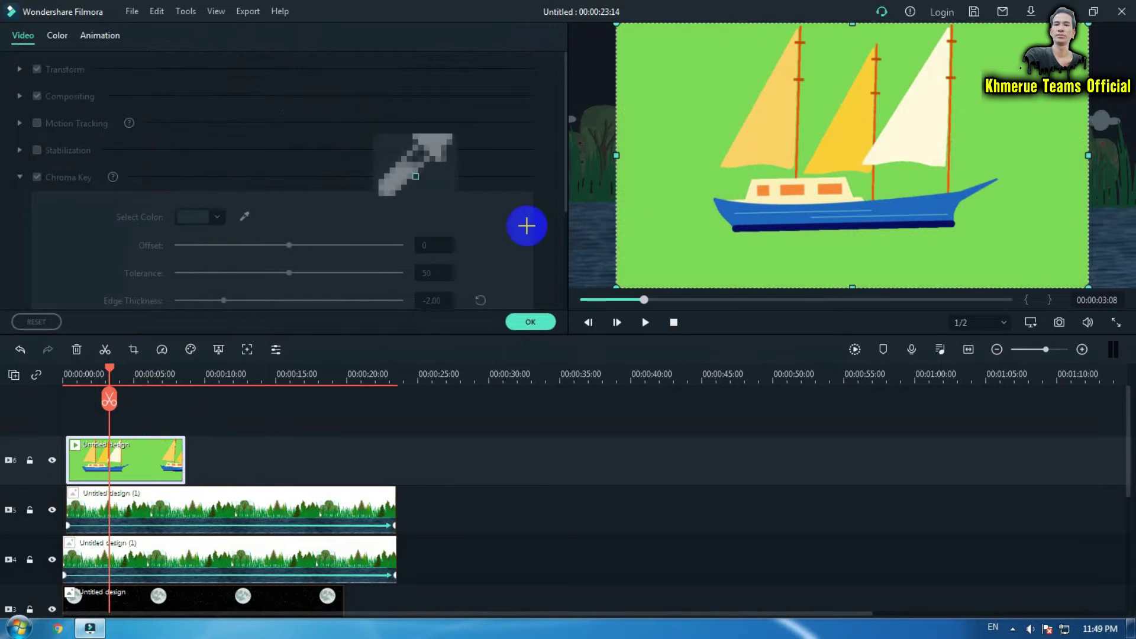
{"action": "left_click", "coordinate": [691, 163]}
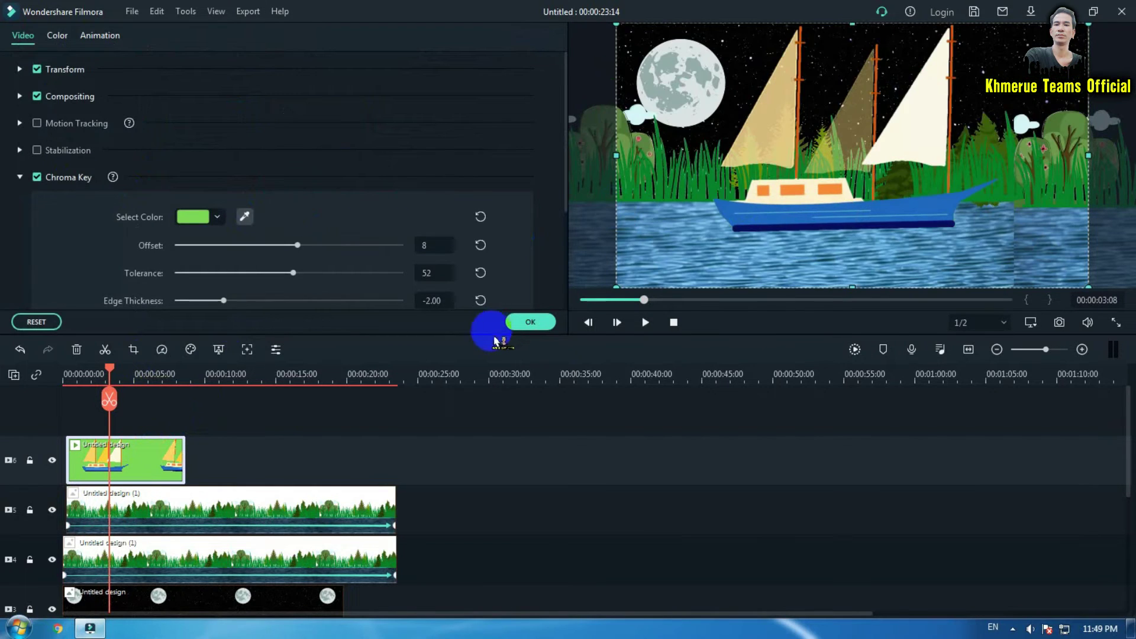
{"action": "left_click", "coordinate": [528, 320]}
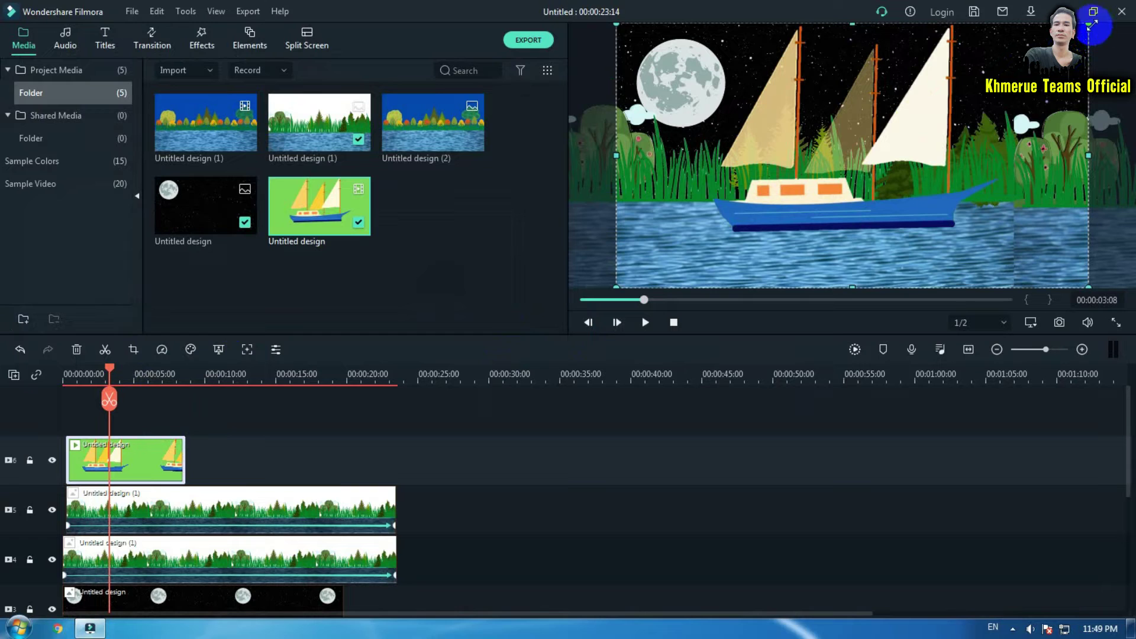
Scale the sailboat down to about half size and position it on the lake near the middle of the frame.
{"action": "left_click_drag", "start_coordinate": [1088, 23], "coordinate": [839, 209]}
{"action": "left_click_drag", "start_coordinate": [721, 245], "coordinate": [830, 241]}
{"action": "left_click", "coordinate": [674, 323]}
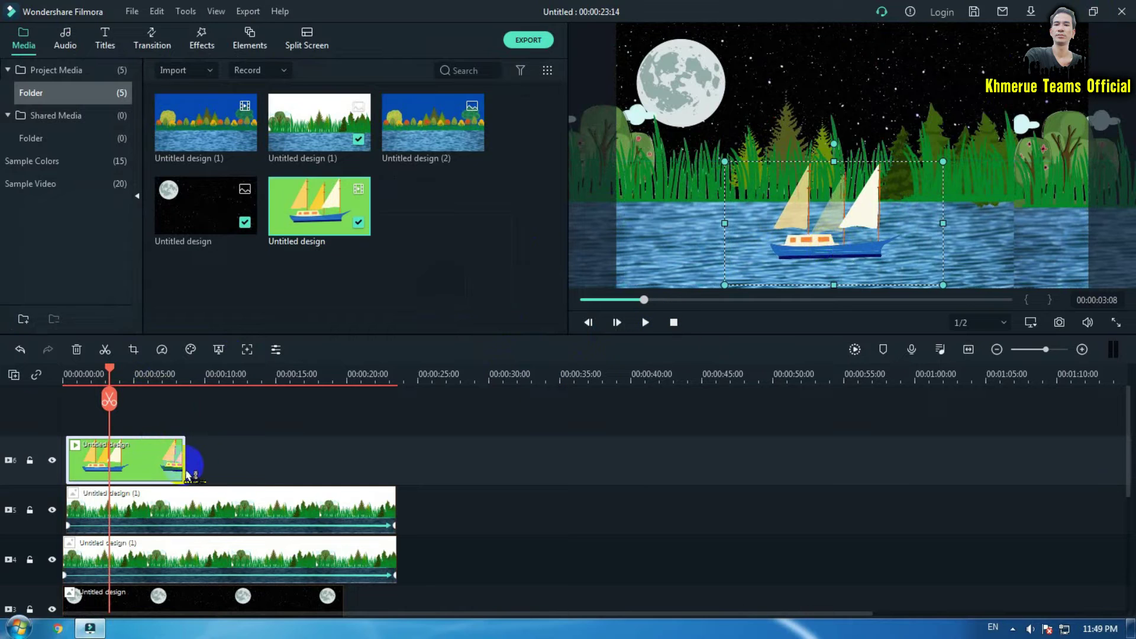
Stretch the sailboat clip on track 6 so its end reaches the end of the forest clips.
{"action": "left_click_drag", "start_coordinate": [187, 462], "coordinate": [260, 456]}
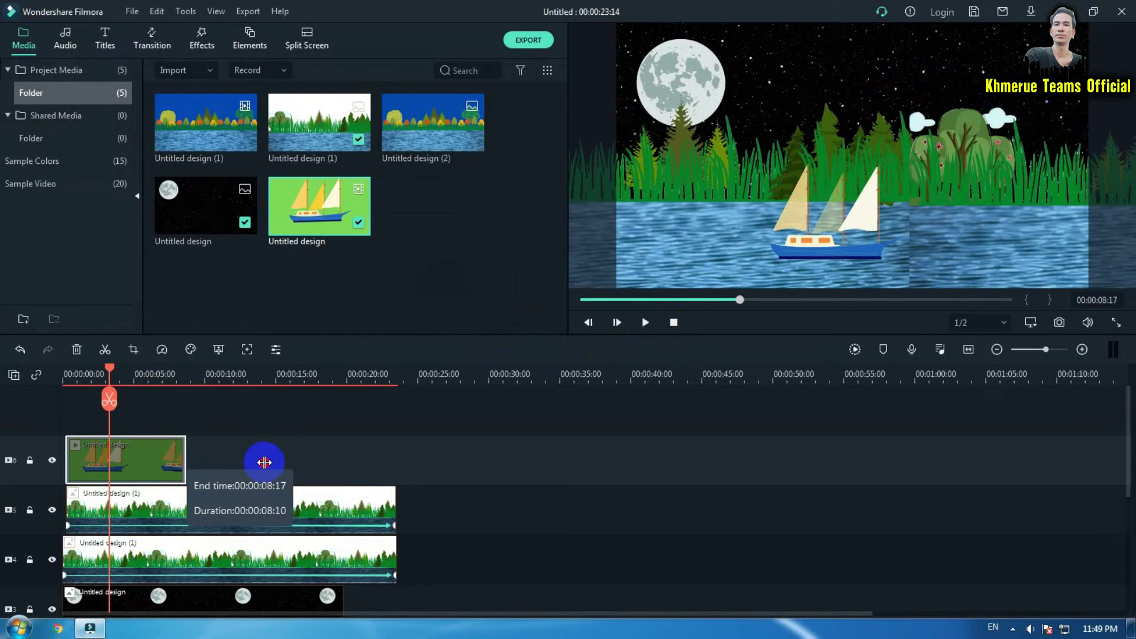
{"action": "left_click", "coordinate": [469, 418]}
{"action": "left_click", "coordinate": [136, 480]}
{"action": "left_click", "coordinate": [198, 465]}
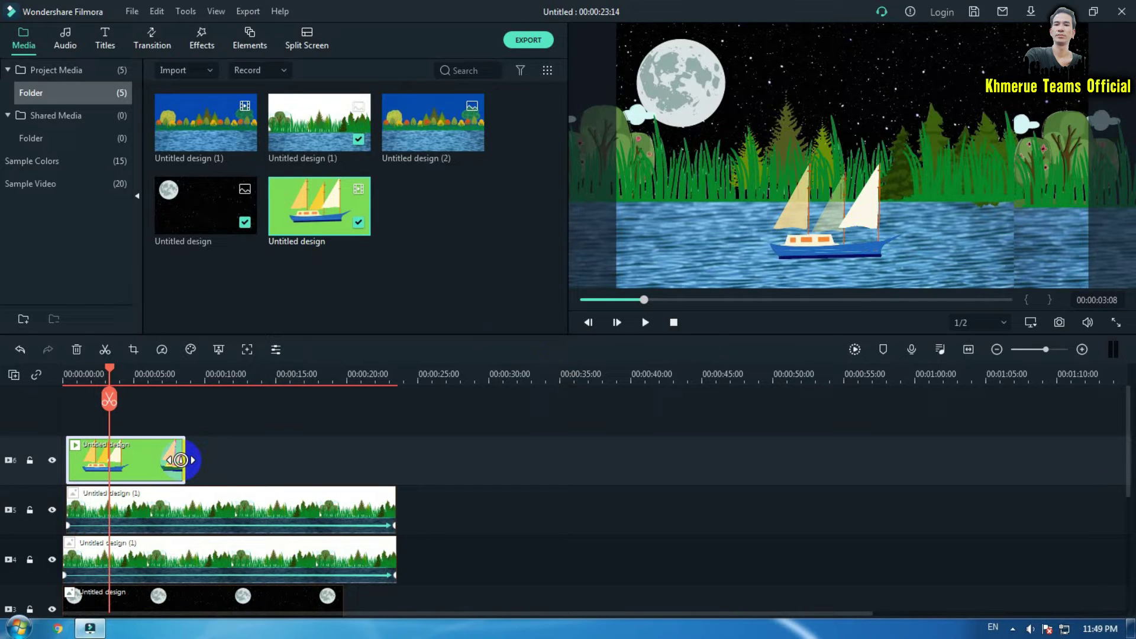
{"action": "left_click_drag", "start_coordinate": [180, 460], "coordinate": [393, 458]}
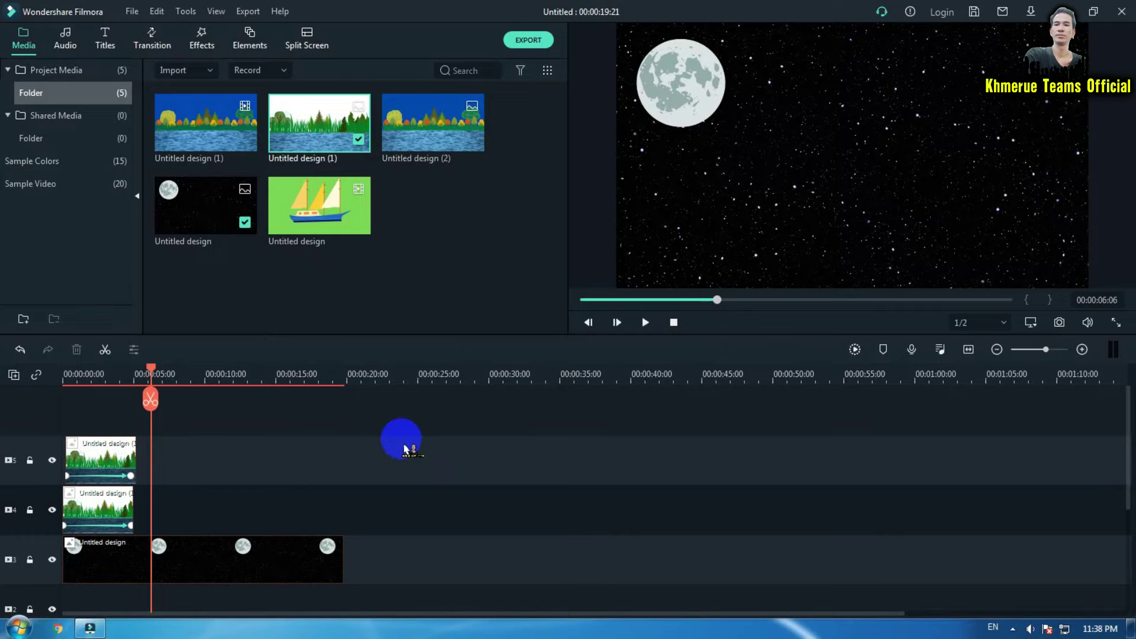
Place another forest and lake image on track 4 just after the first clip, and set the playhead on it at 00:00:05:13.
{"action": "left_click_drag", "start_coordinate": [404, 448], "coordinate": [148, 491]}
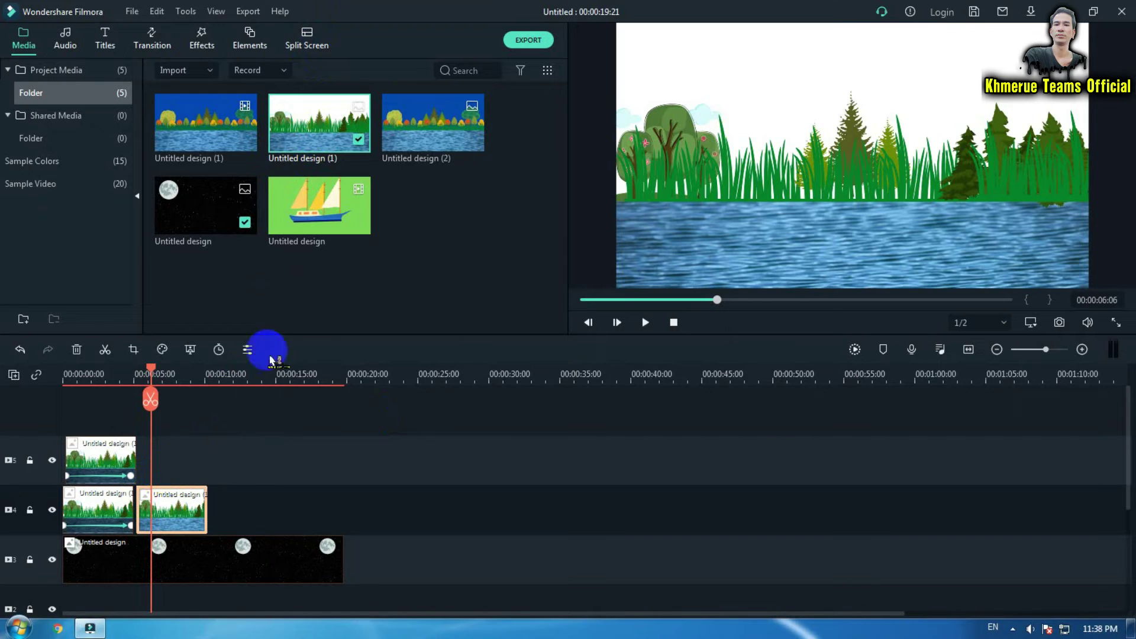
{"action": "left_click_drag", "start_coordinate": [152, 374], "coordinate": [134, 380]}
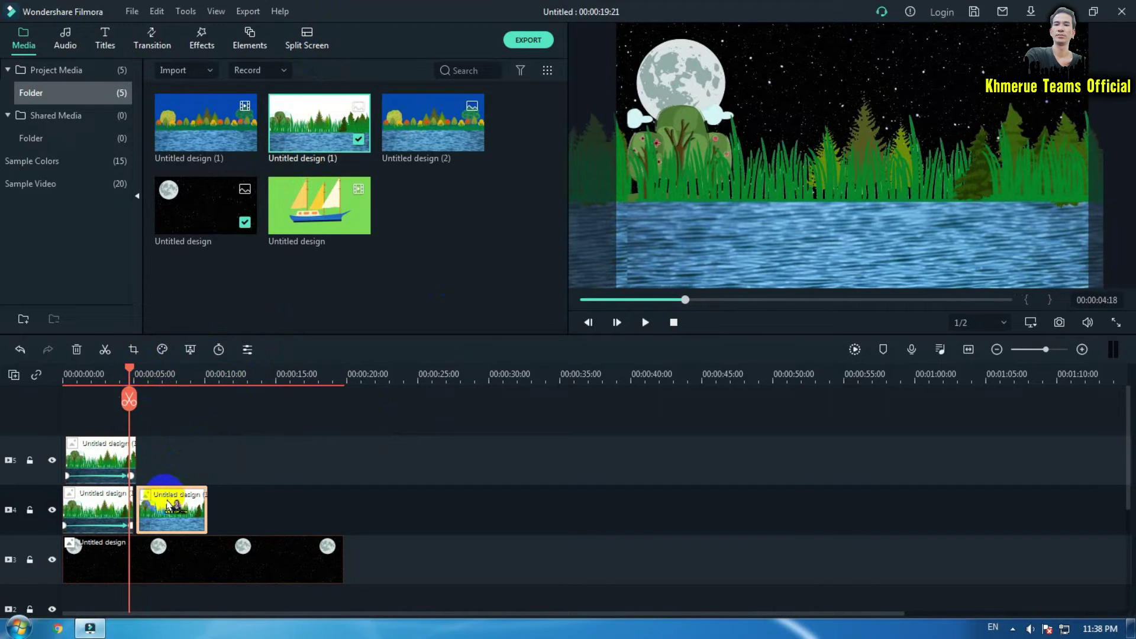
{"action": "mouse_move", "coordinate": [129, 374]}
{"action": "left_mouse_down"}
{"action": "mouse_move", "coordinate": [140, 377]}
{"action": "mouse_move", "coordinate": [124, 382]}
{"action": "mouse_move", "coordinate": [141, 384]}
{"action": "left_mouse_up"}
{"action": "left_click_drag", "start_coordinate": [131, 384], "coordinate": [144, 383]}
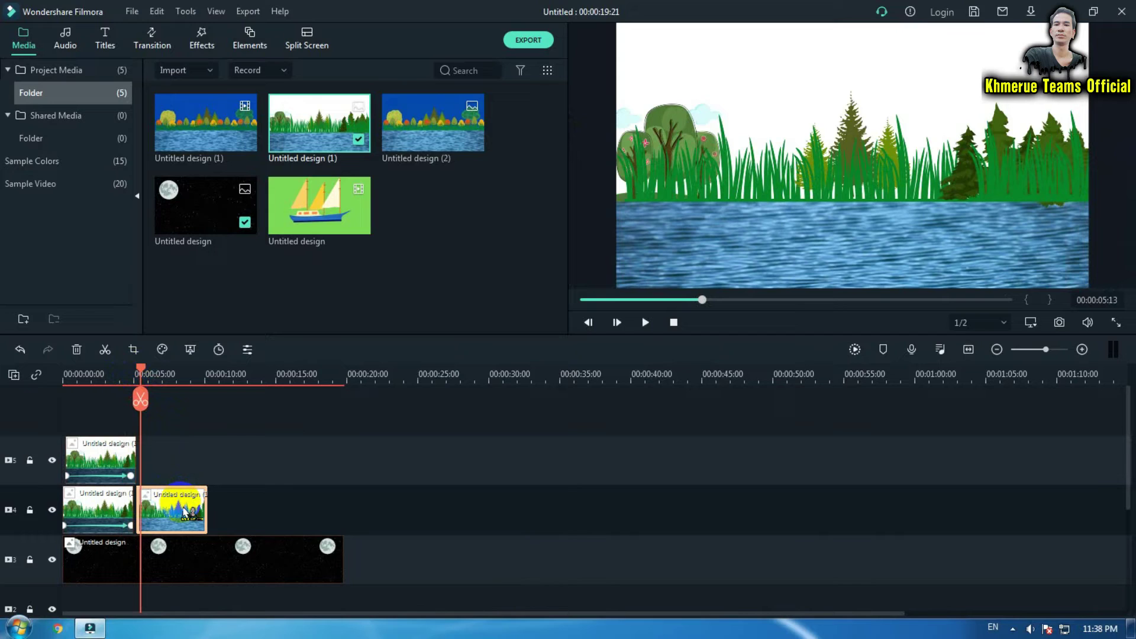
Key out the white background of the second forest clip on track 4 with Chroma Key, sampling its white sky.
{"action": "double_click", "coordinate": [185, 511]}
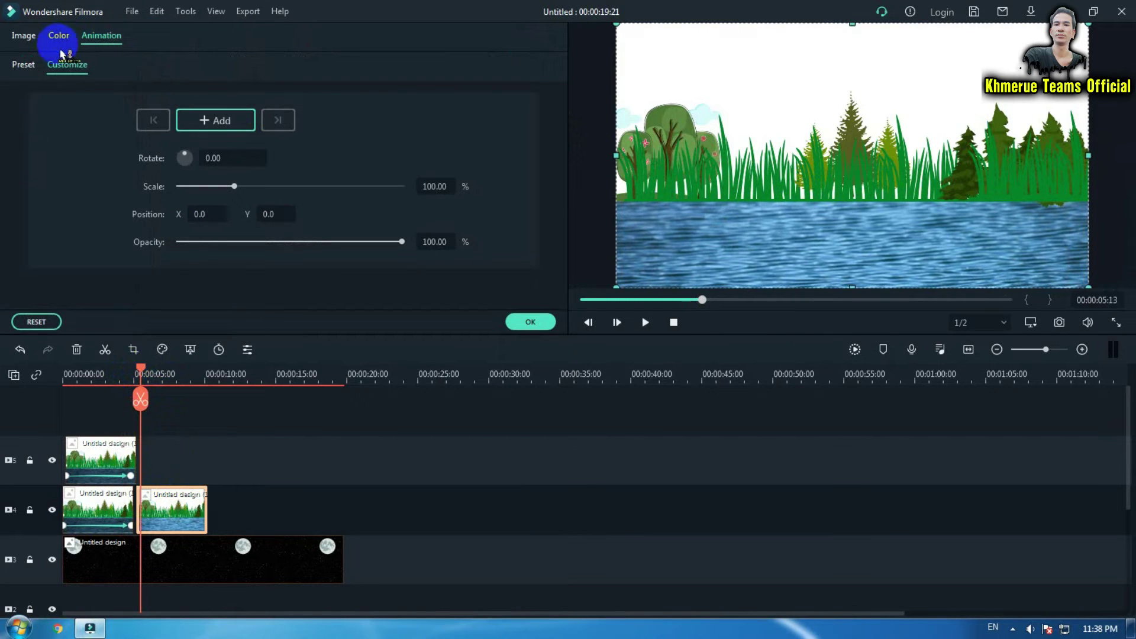
{"action": "left_click", "coordinate": [24, 39]}
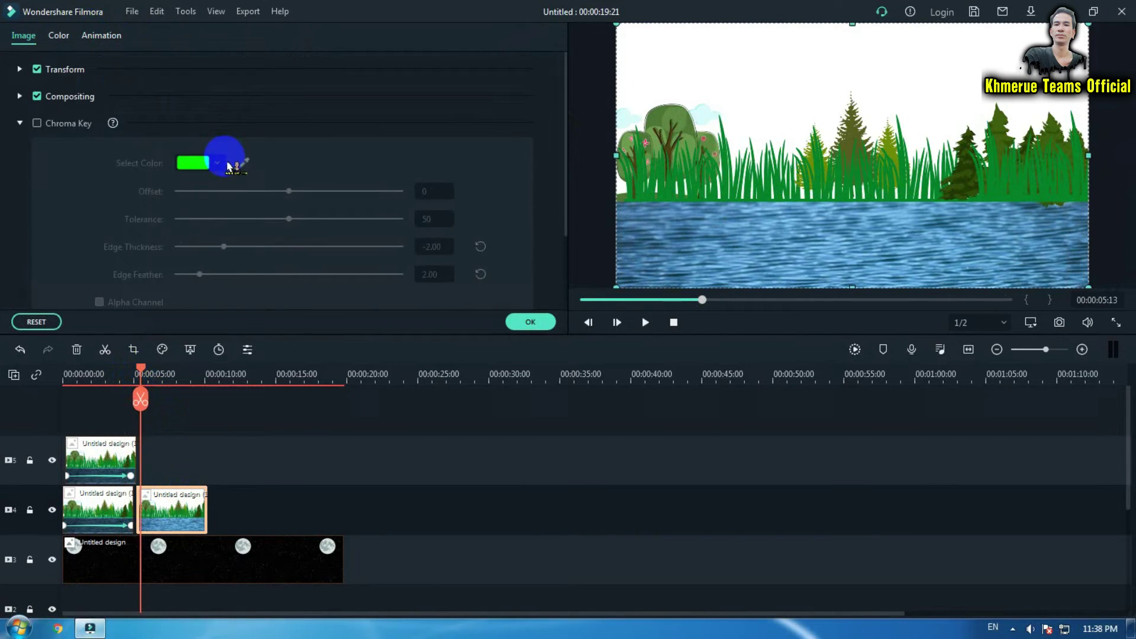
{"action": "left_click", "coordinate": [77, 123]}
{"action": "scroll", "coordinate": [254, 166], "scroll_direction": "down", "scroll_amount": 1}
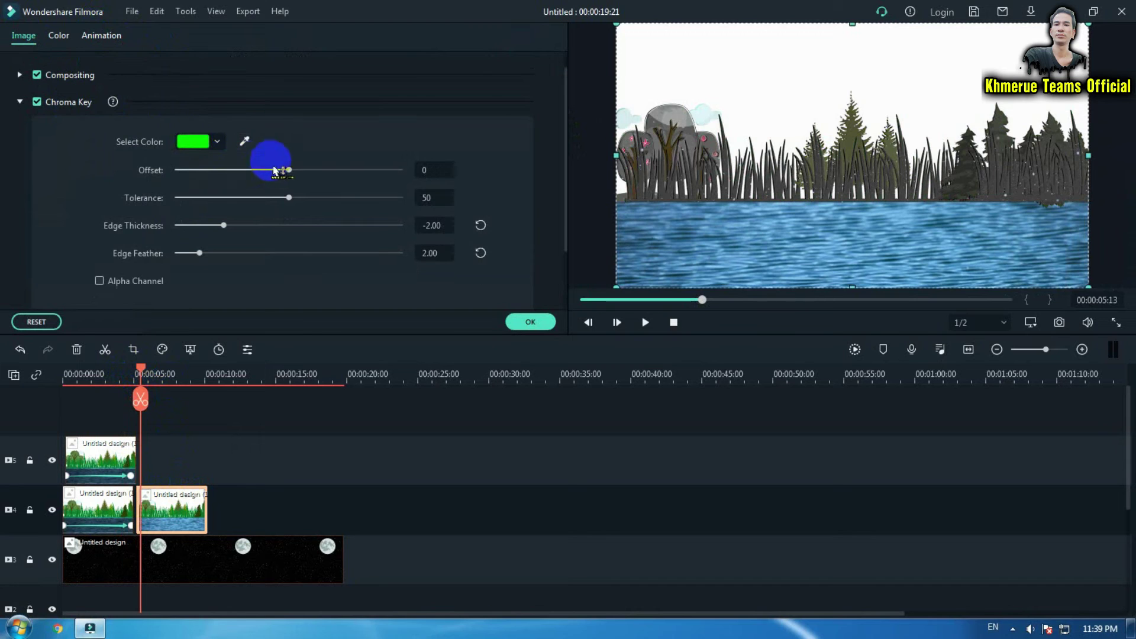
{"action": "left_click", "coordinate": [244, 141]}
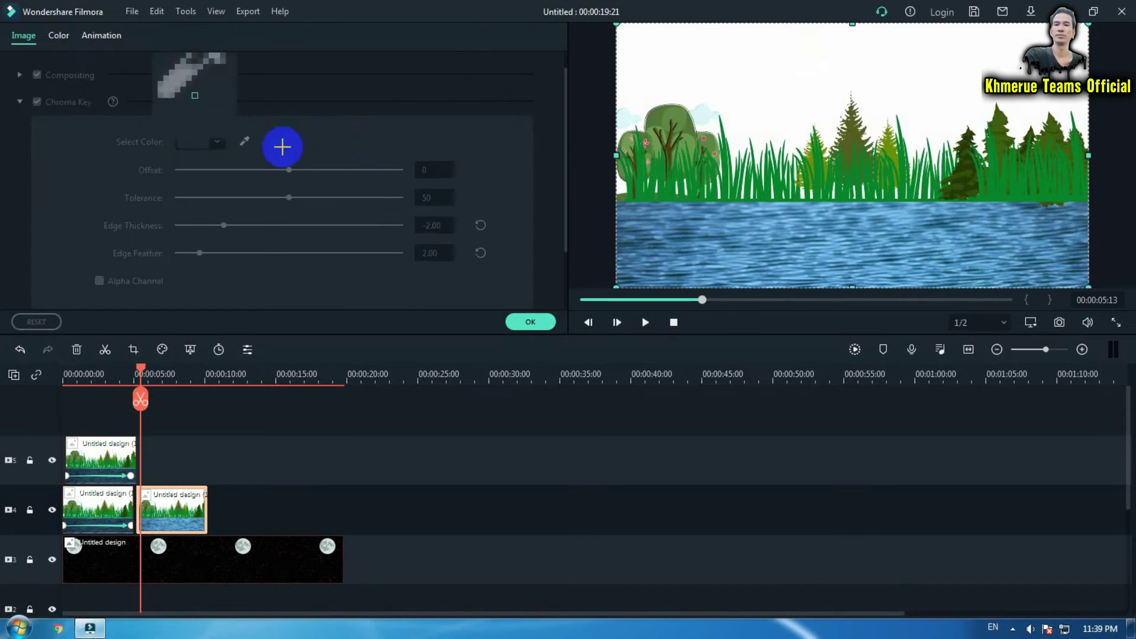
{"action": "left_click", "coordinate": [743, 69]}
{"action": "left_click", "coordinate": [530, 322]}
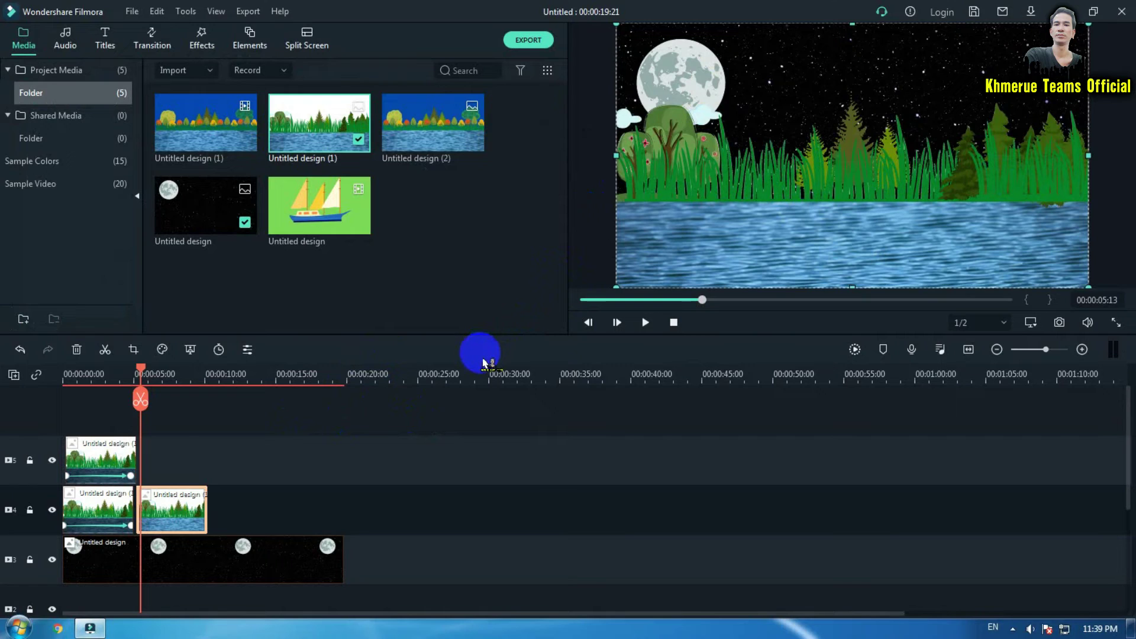
Animate the second track 4 forest clip with keyframes from X 0 at 00:00:05:13 to X -667.8 at 00:00:10:02.
{"action": "left_click", "coordinate": [194, 519]}
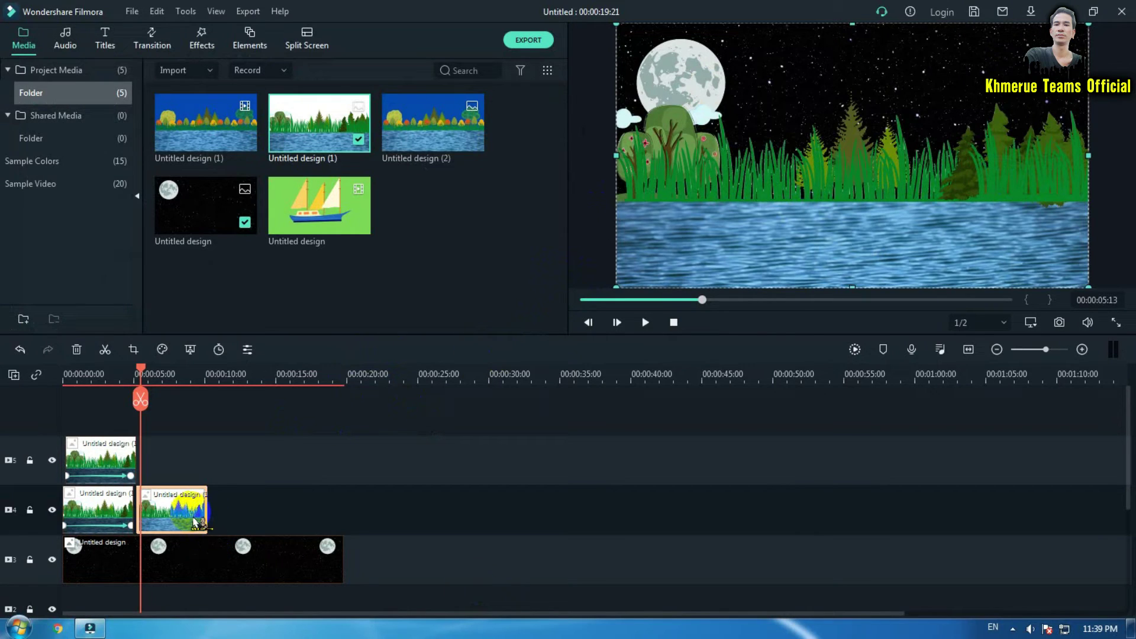
{"action": "double_click", "coordinate": [194, 520]}
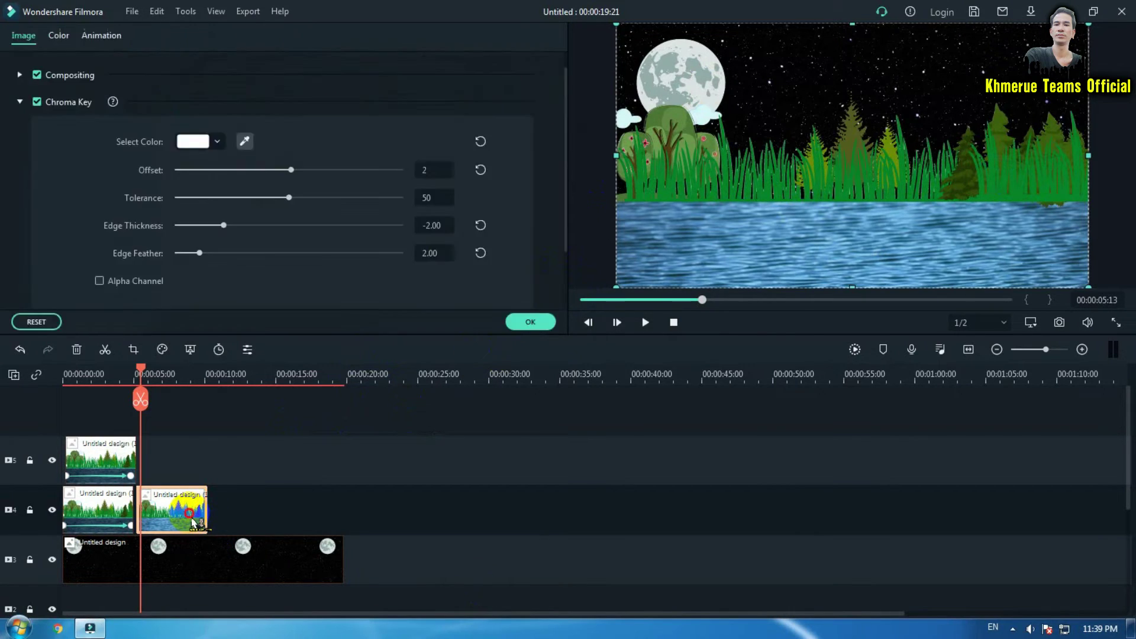
{"action": "left_click", "coordinate": [110, 37]}
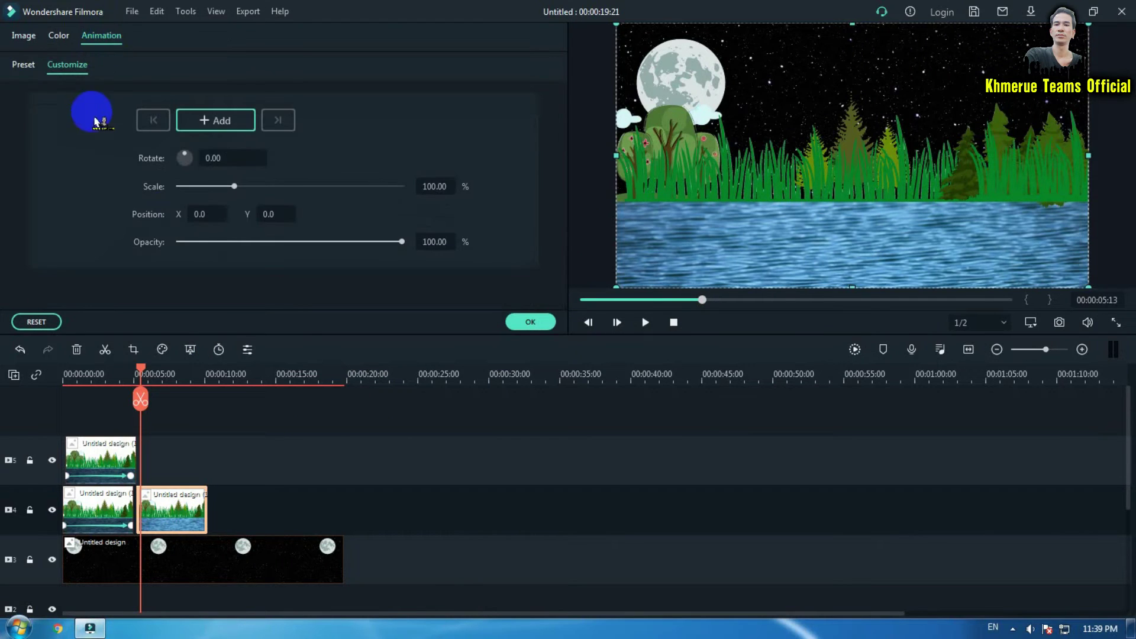
{"action": "left_click", "coordinate": [214, 121]}
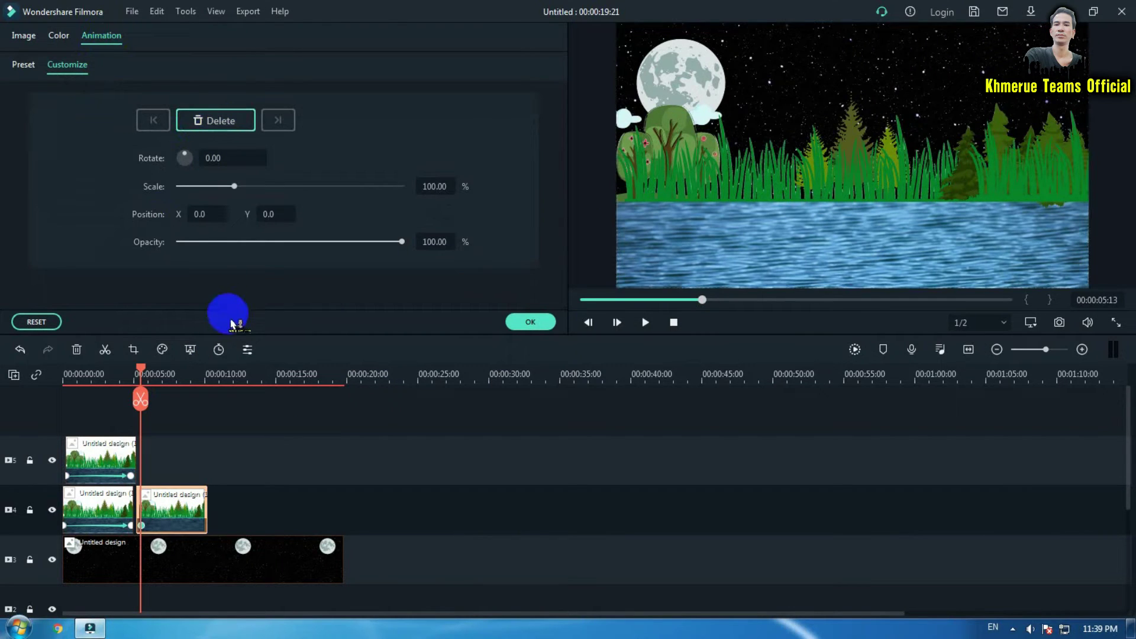
{"action": "left_click_drag", "start_coordinate": [143, 375], "coordinate": [207, 384]}
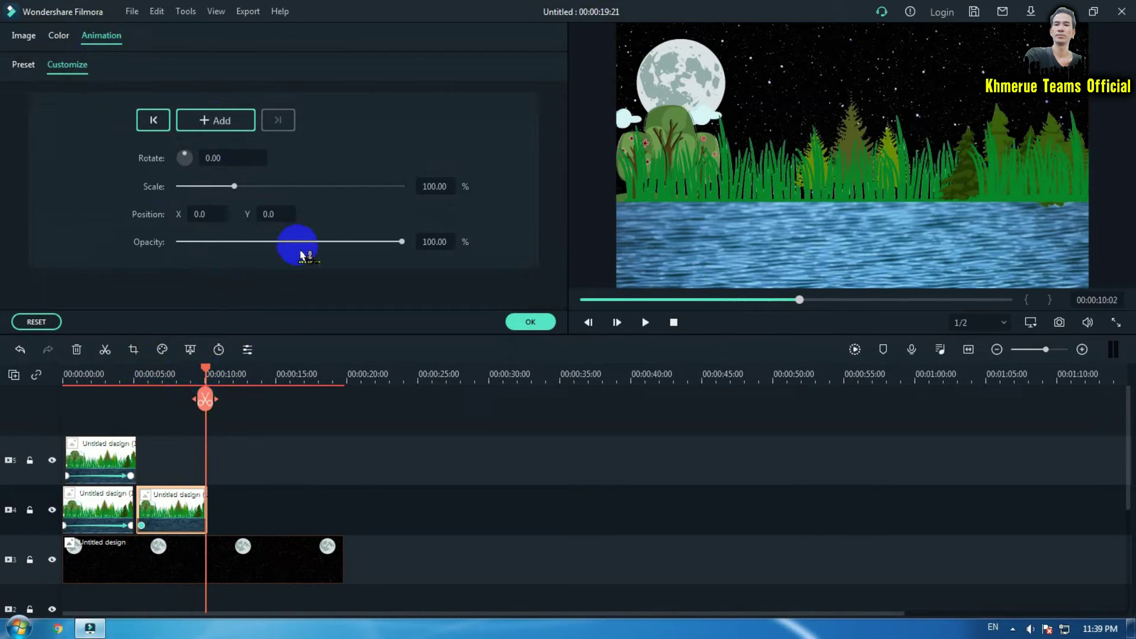
{"action": "left_click", "coordinate": [947, 187]}
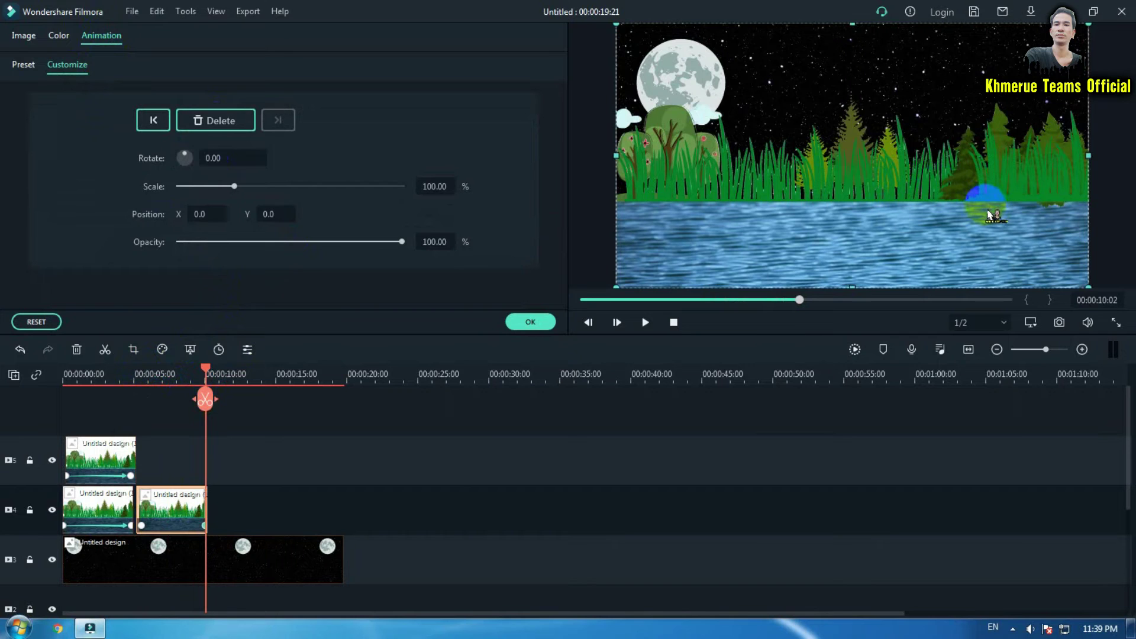
{"action": "left_click_drag", "start_coordinate": [984, 204], "coordinate": [511, 208]}
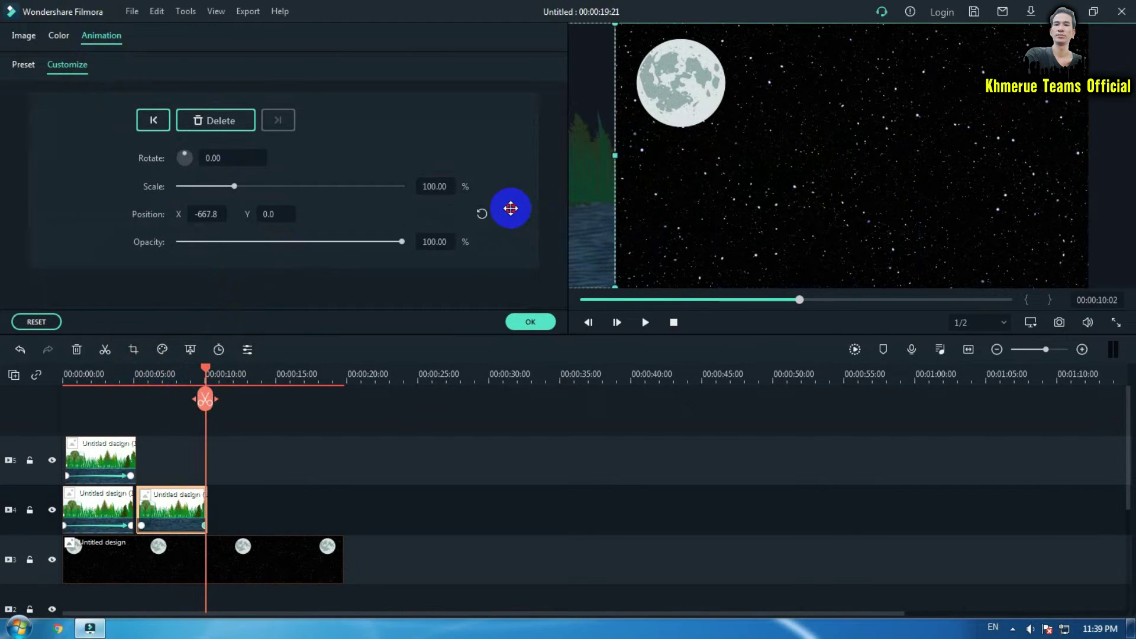
{"action": "left_click", "coordinate": [532, 323]}
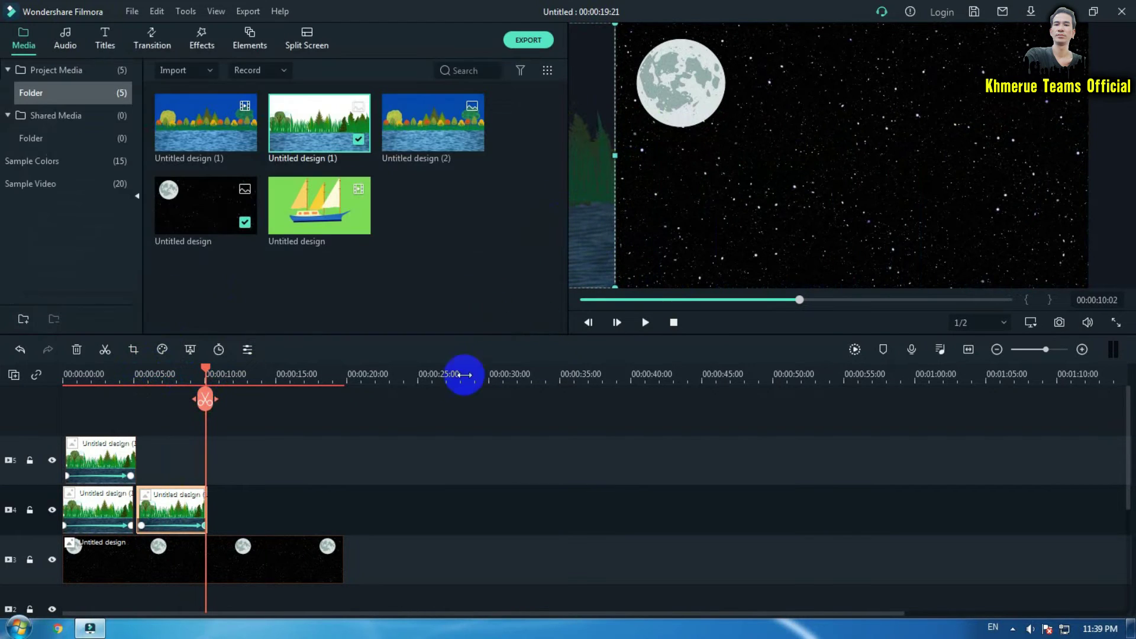
Play the sequence from the beginning to check how the second track 4 forest clip scrolls out of frame.
{"action": "key", "text": "Home"}
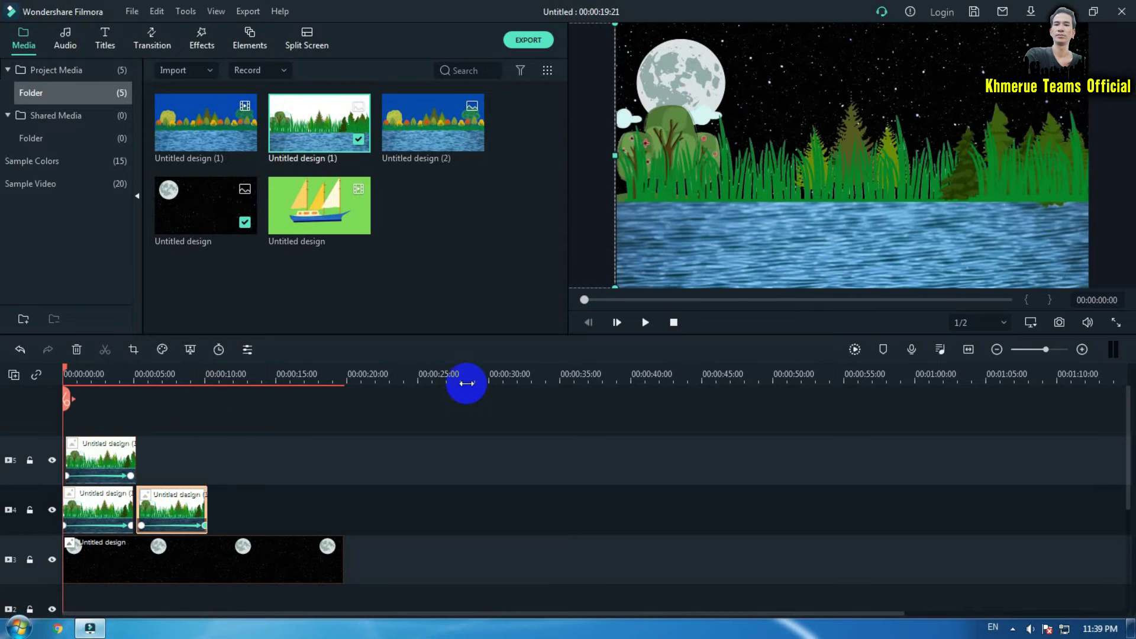
{"action": "key", "text": "space"}
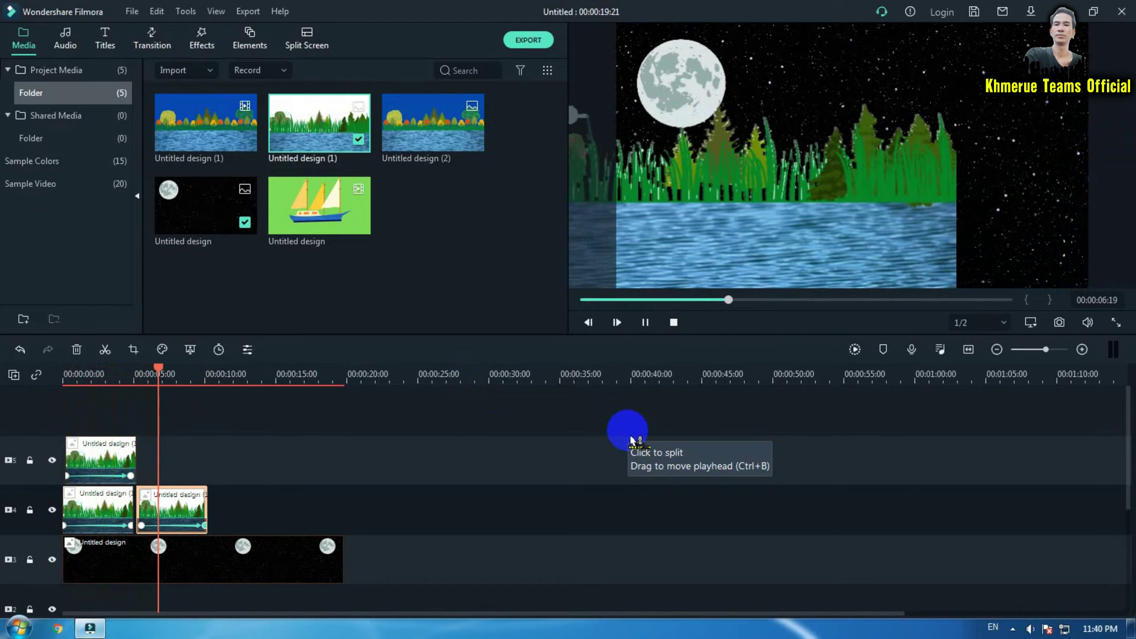
{"action": "key", "text": "space"}
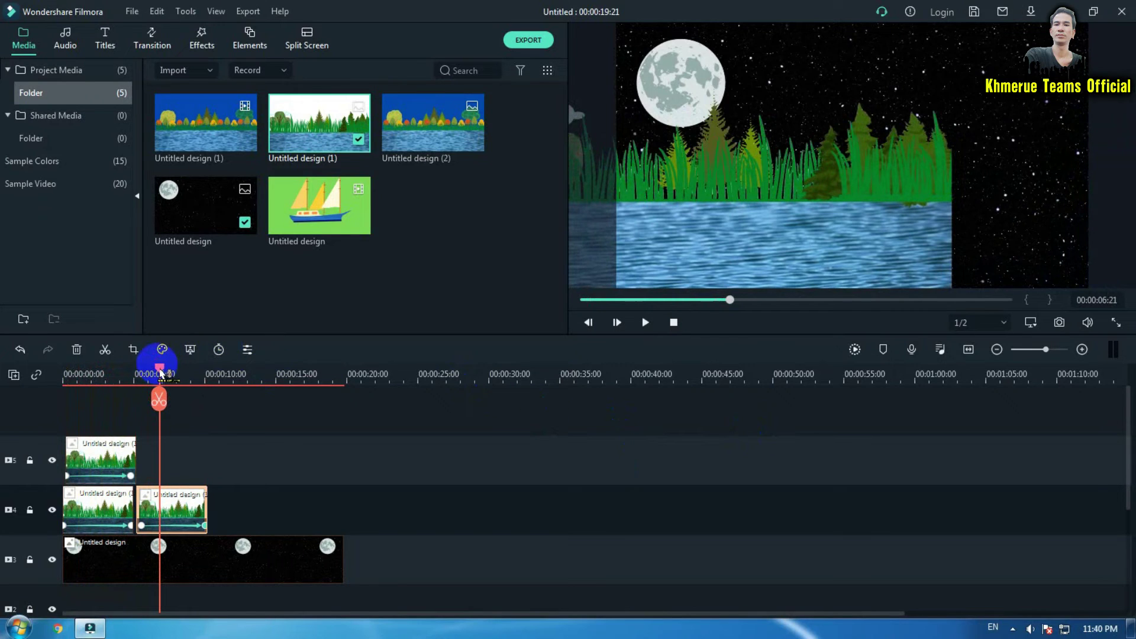
Place another forest and lake image on track 5 at 00:00:05:18 and shift it right to adjoin the track 4 image's right edge.
{"action": "left_click_drag", "start_coordinate": [160, 371], "coordinate": [148, 373]}
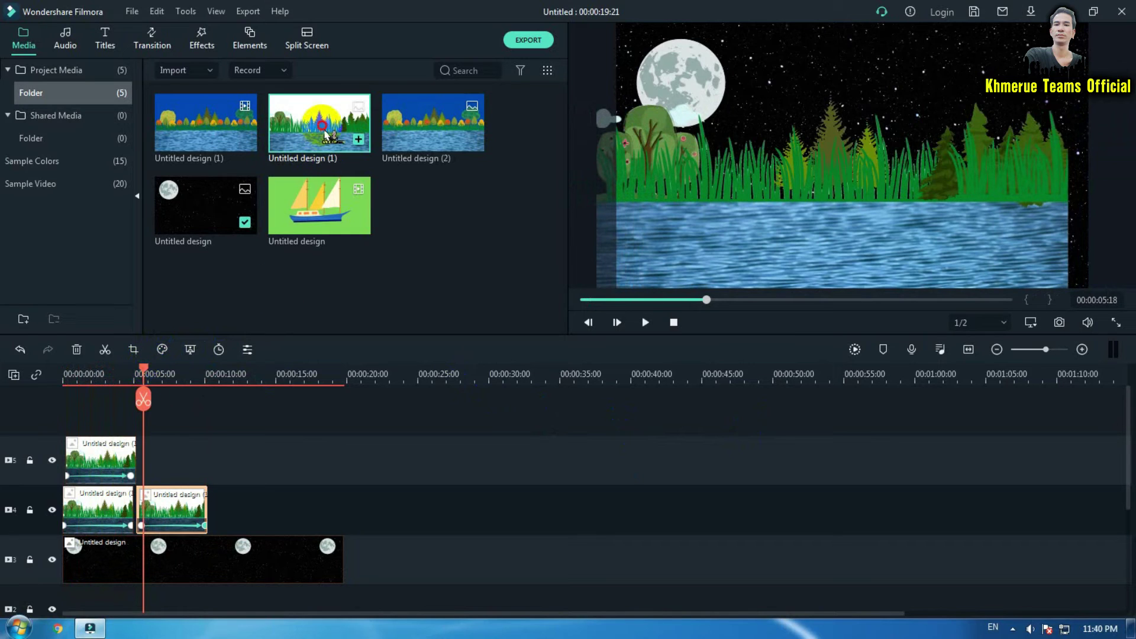
{"action": "left_click_drag", "start_coordinate": [323, 128], "coordinate": [153, 450]}
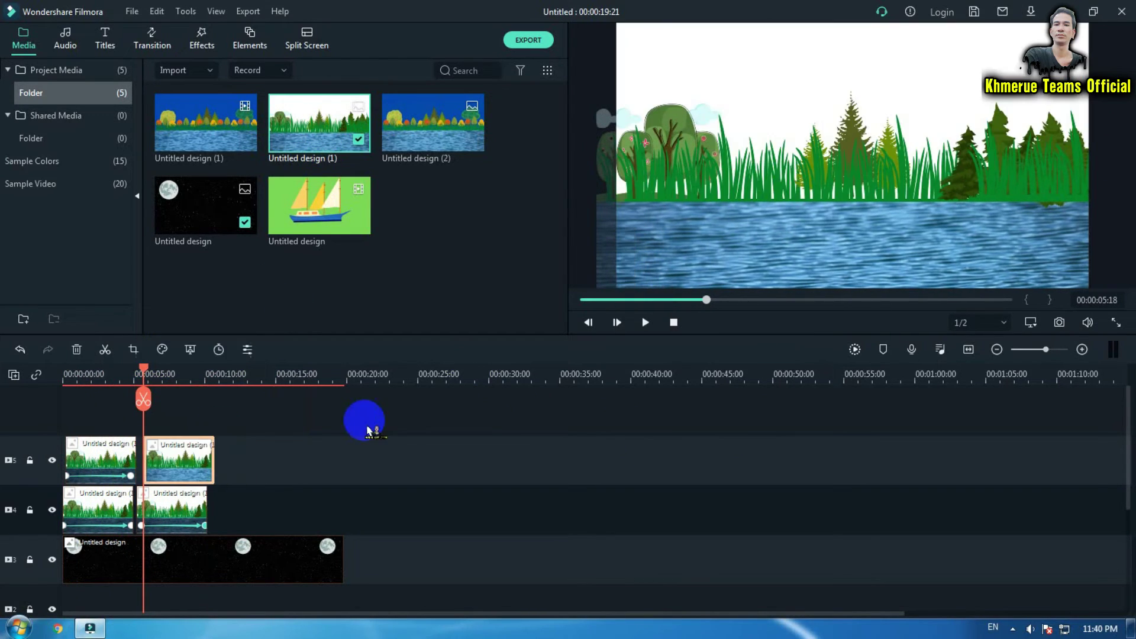
{"action": "left_click_drag", "start_coordinate": [779, 223], "coordinate": [1131, 236]}
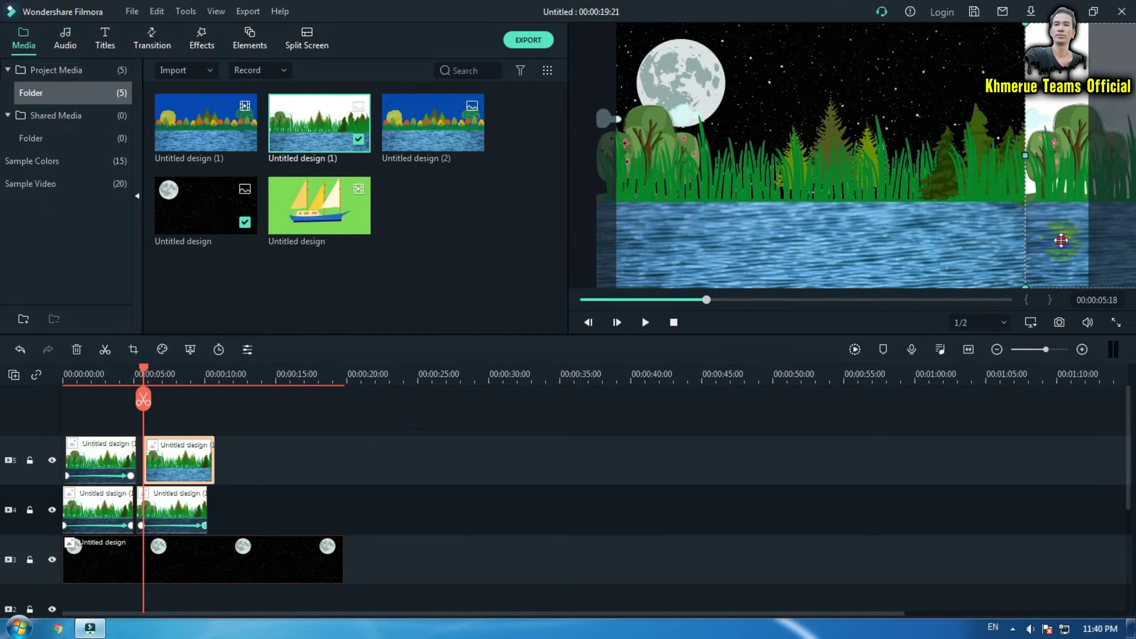
{"action": "left_click_drag", "start_coordinate": [1061, 240], "coordinate": [1104, 239]}
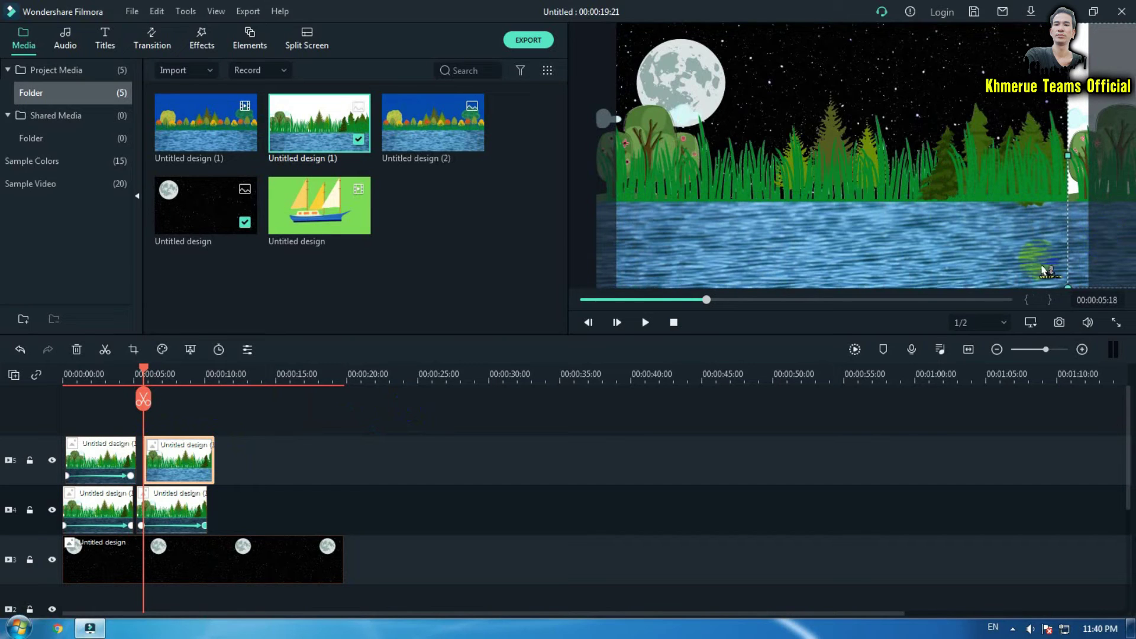
Key out the white background of the second forest clip on track 5 with Chroma Key, sampling its white sky.
{"action": "double_click", "coordinate": [187, 467]}
{"action": "left_click", "coordinate": [32, 36]}
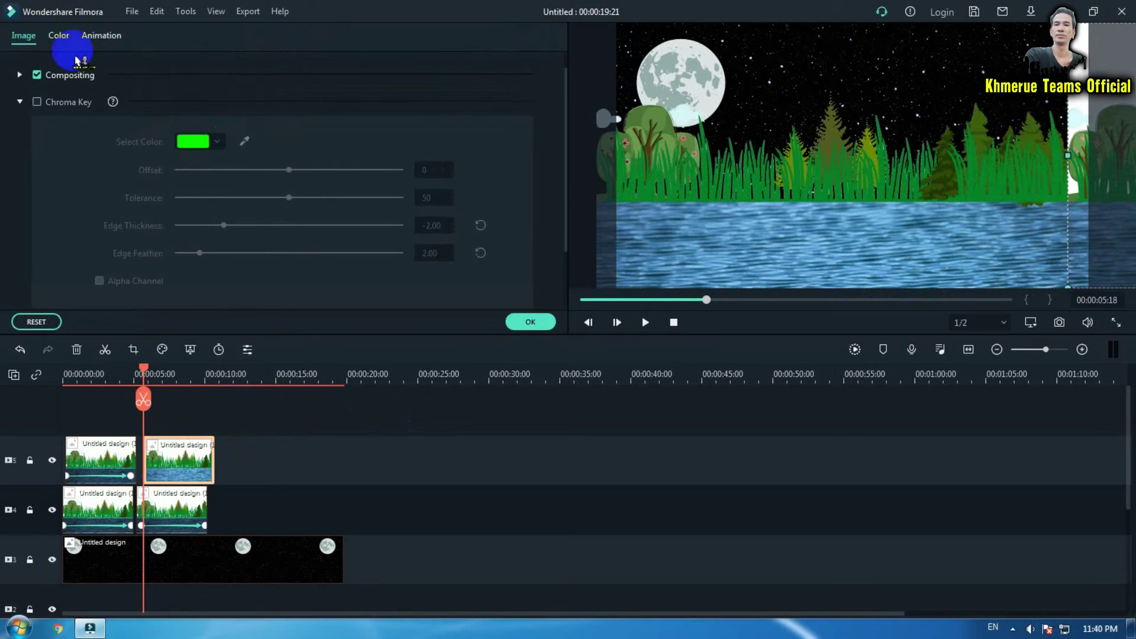
{"action": "left_click", "coordinate": [51, 107]}
{"action": "left_click", "coordinate": [244, 140]}
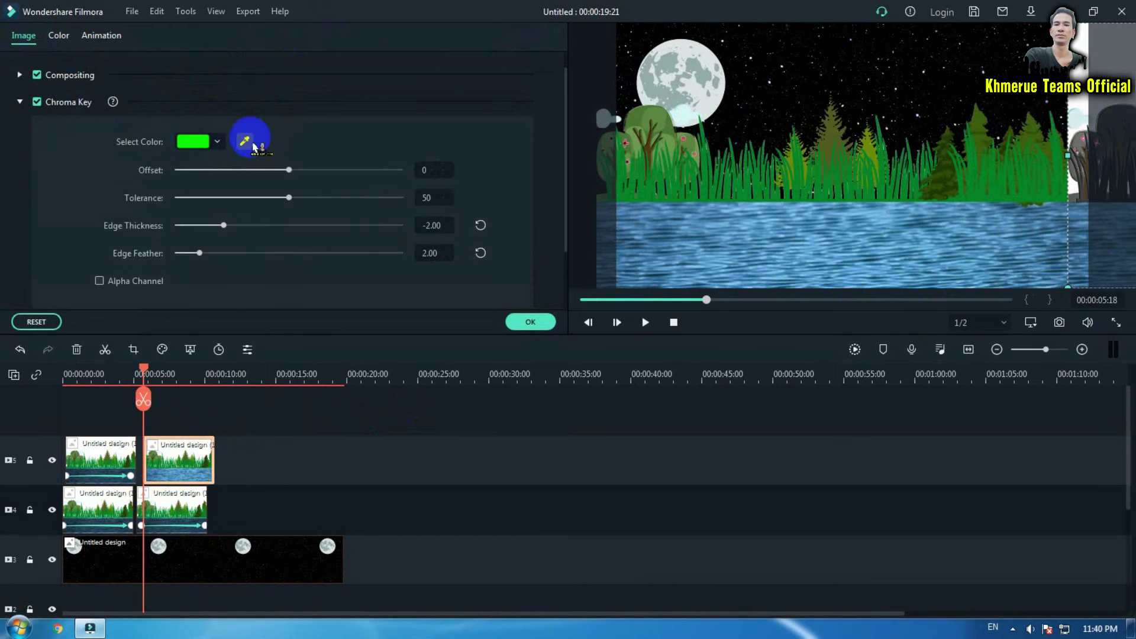
{"action": "left_click", "coordinate": [1083, 56]}
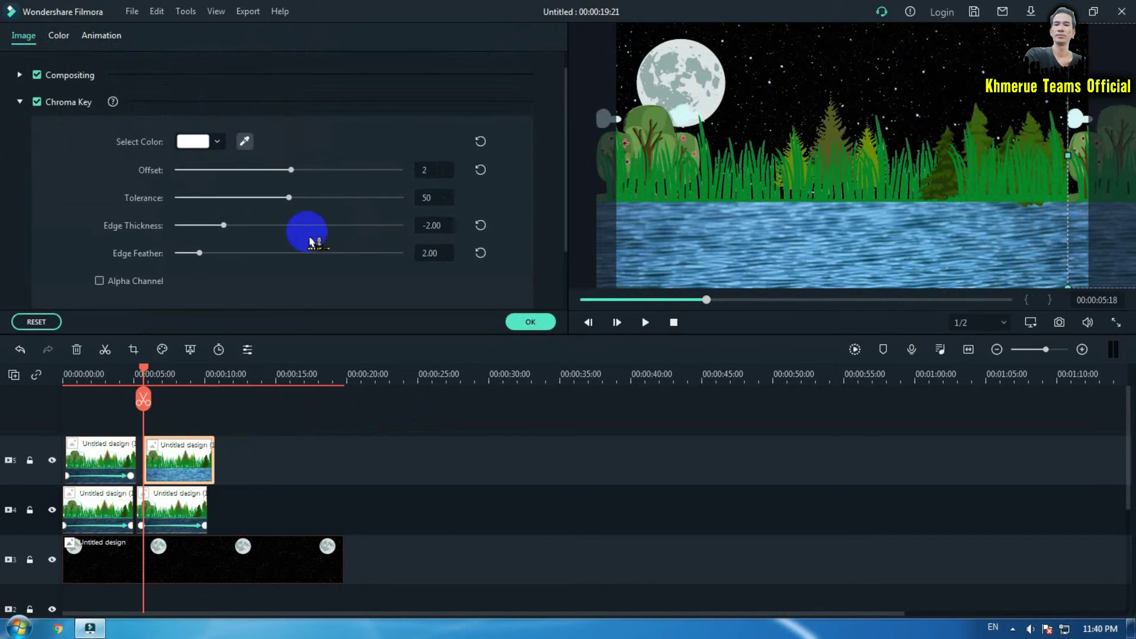
{"action": "left_click", "coordinate": [524, 320]}
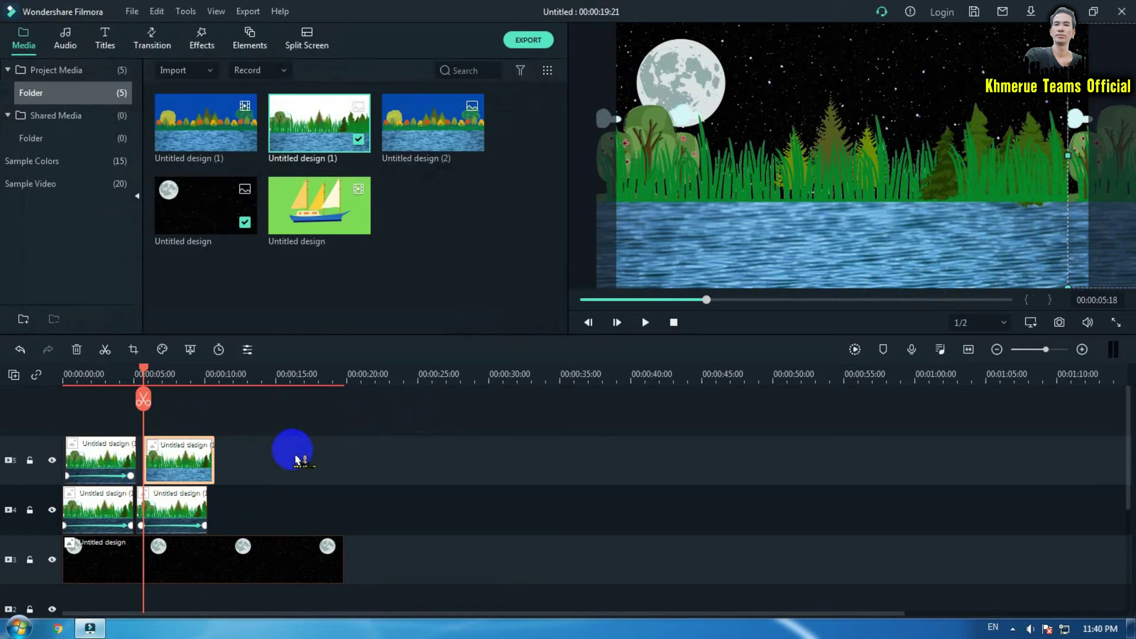
Animate the second track 5 forest clip with keyframes from X 0 at 00:00:05:18 to X -631.8 at 00:00:10:01.
{"action": "double_click", "coordinate": [170, 467]}
{"action": "left_click", "coordinate": [94, 39]}
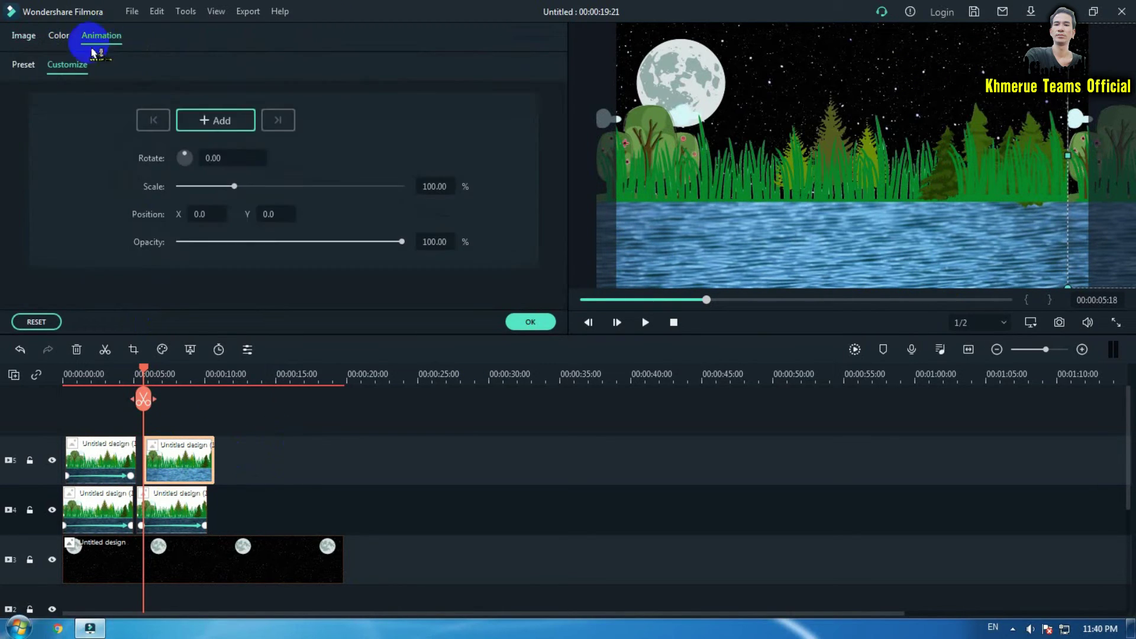
{"action": "left_click", "coordinate": [217, 122]}
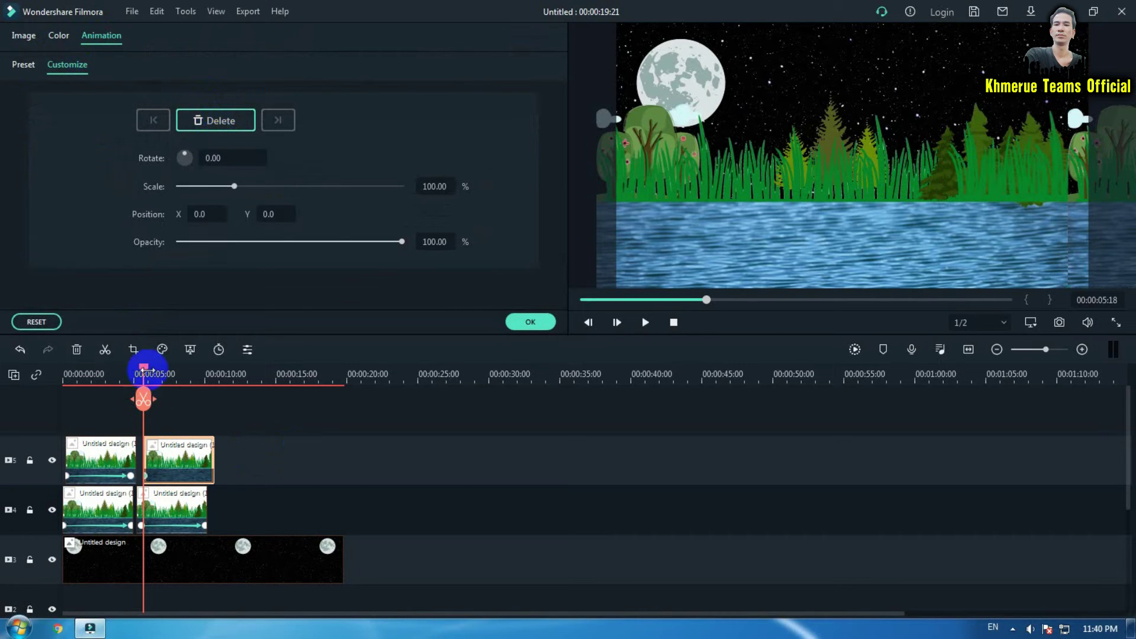
{"action": "left_click_drag", "start_coordinate": [146, 375], "coordinate": [208, 380]}
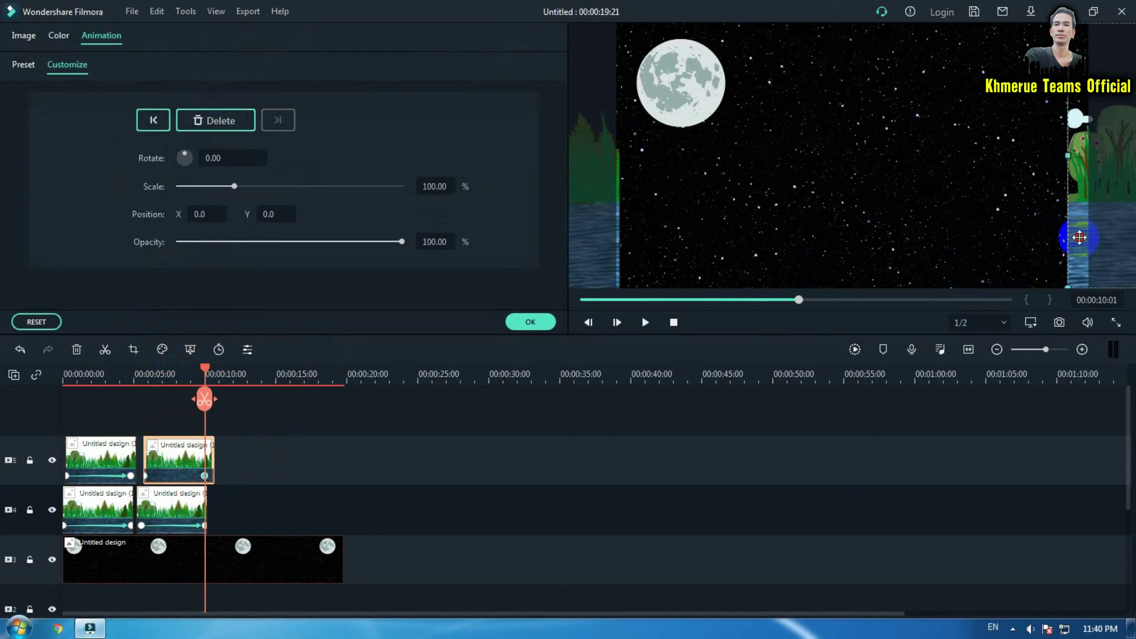
{"action": "left_click_drag", "start_coordinate": [1080, 237], "coordinate": [636, 238]}
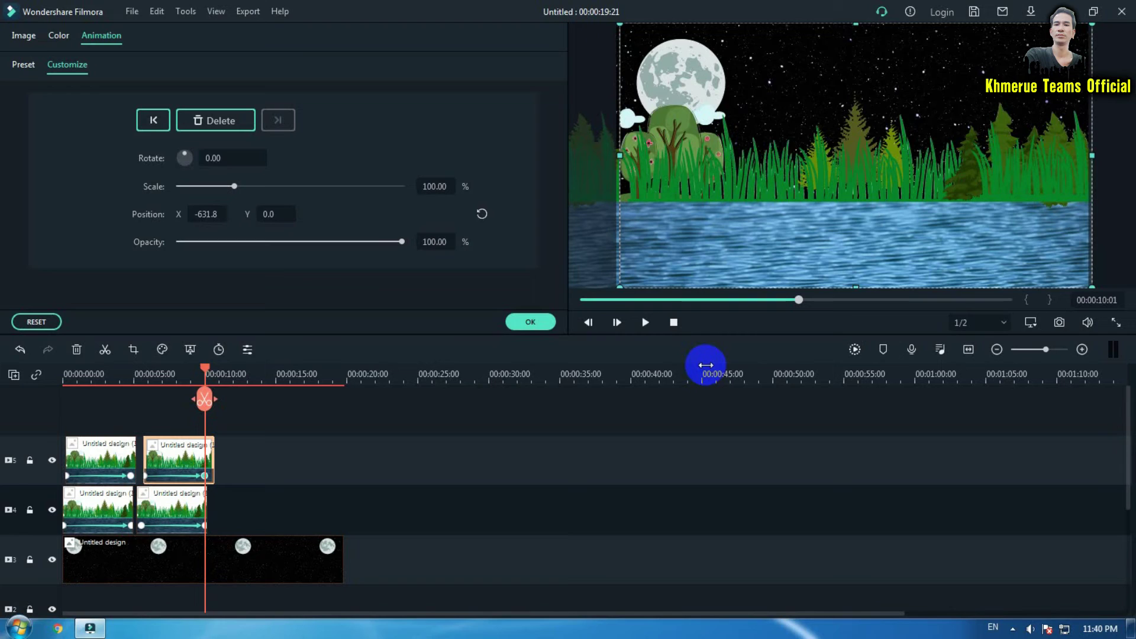
{"action": "left_click", "coordinate": [532, 322]}
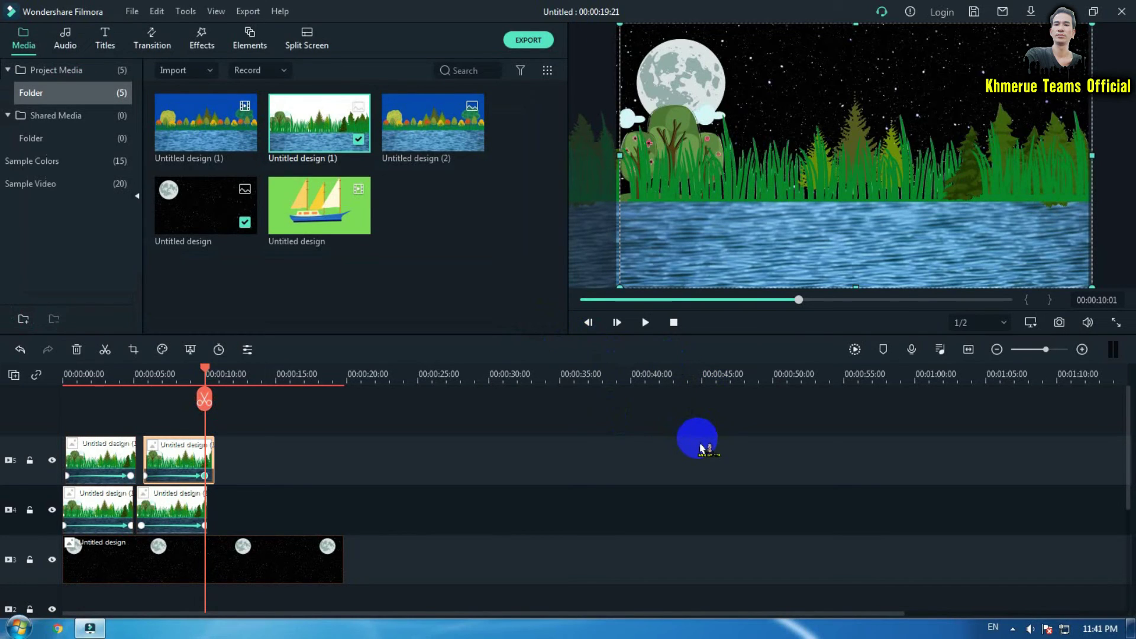
Play the sequence from the beginning to check the join between the scrolling forest clips on tracks 4 and 5.
{"action": "key", "text": "Home"}
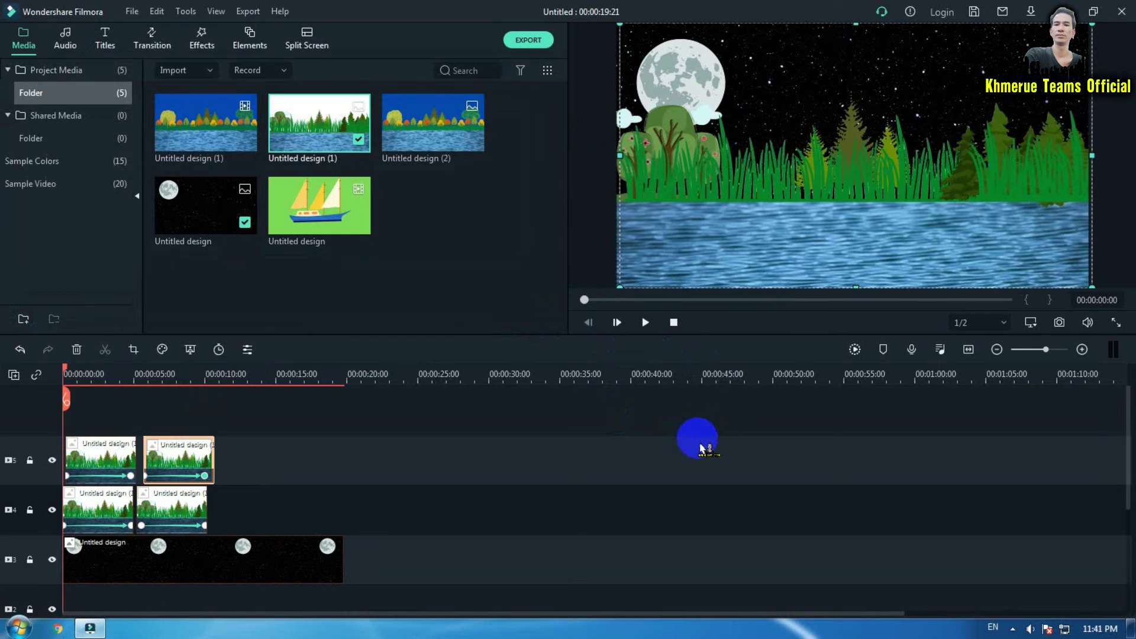
{"action": "key", "text": "space"}
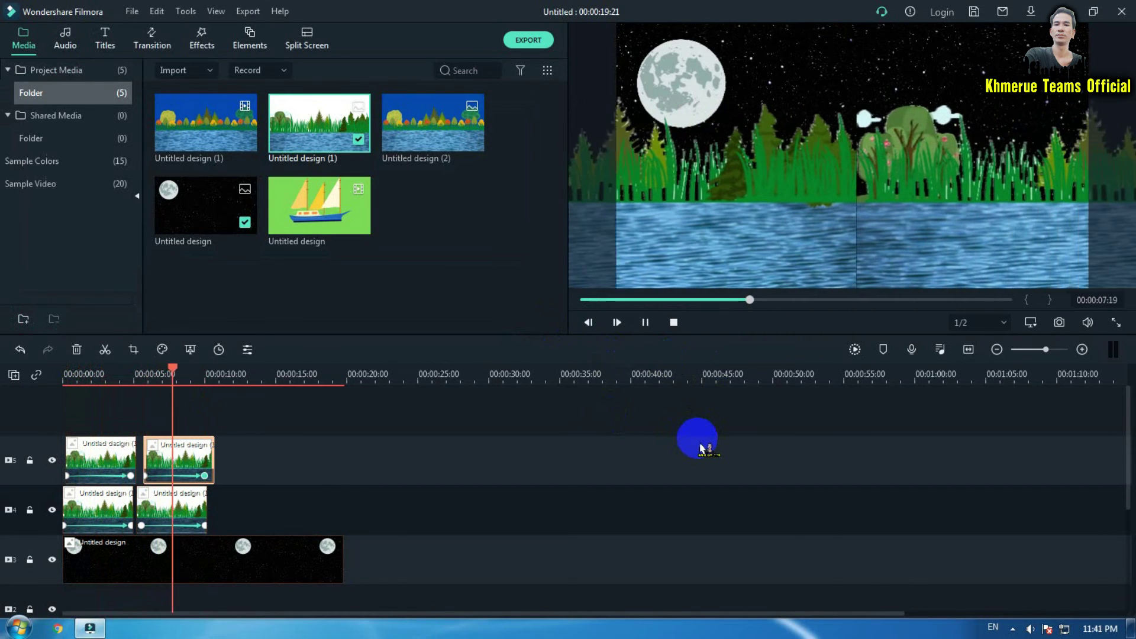
{"action": "key", "text": "space"}
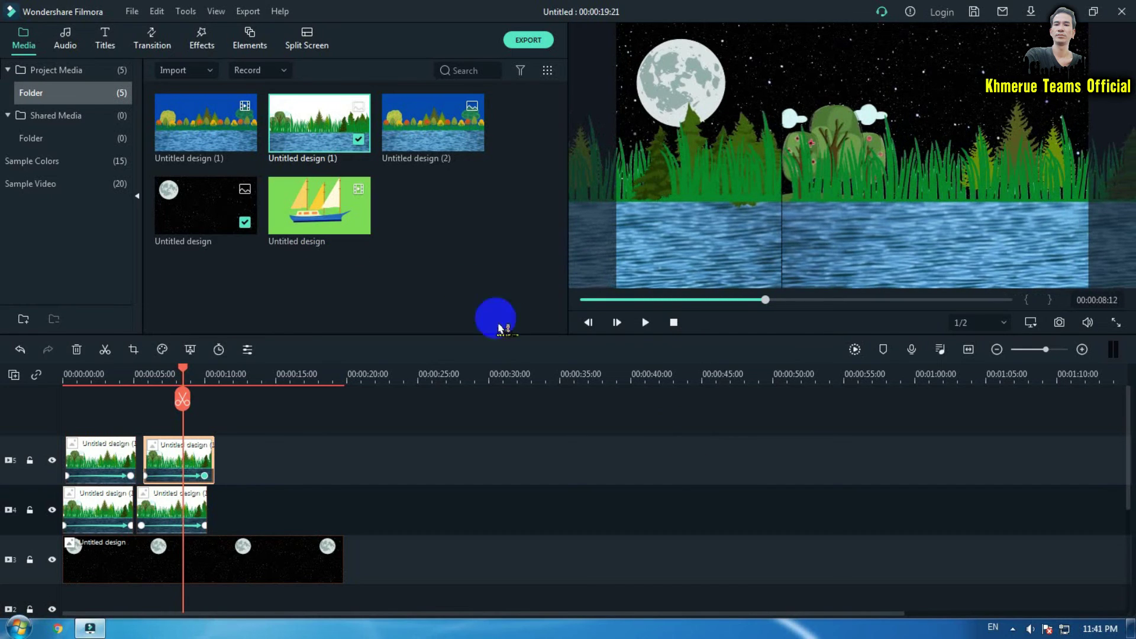
Place the green-screen sailboat video on a new track 6 at the timeline's start, keeping the project settings of 1920 x 1080 25fps.
{"action": "left_click_drag", "start_coordinate": [283, 209], "coordinate": [69, 411]}
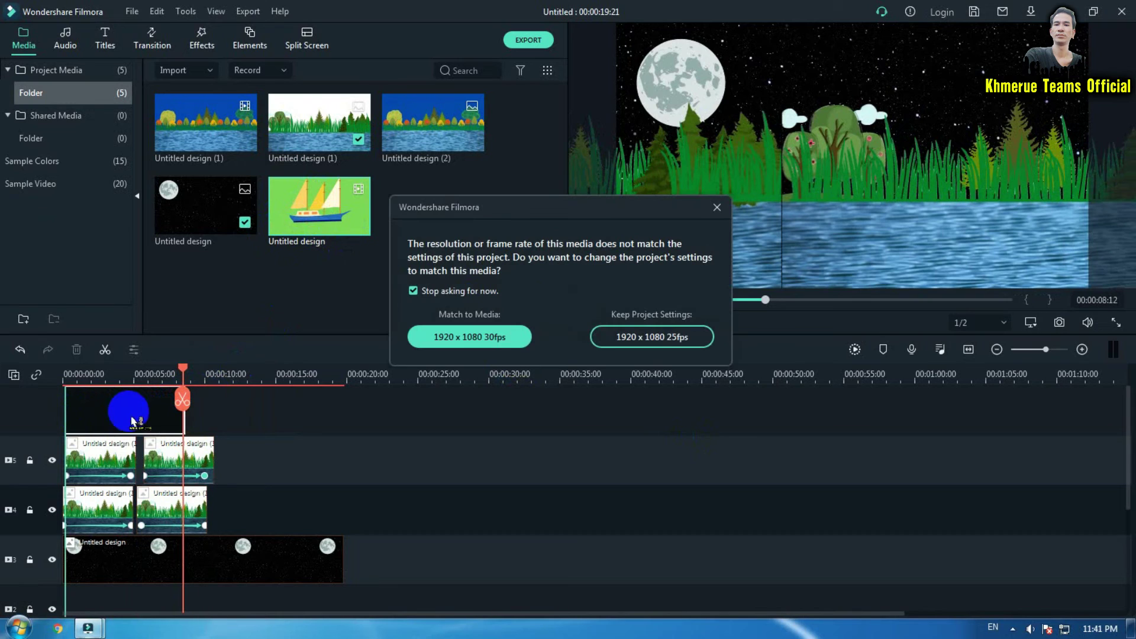
{"action": "left_click", "coordinate": [654, 347]}
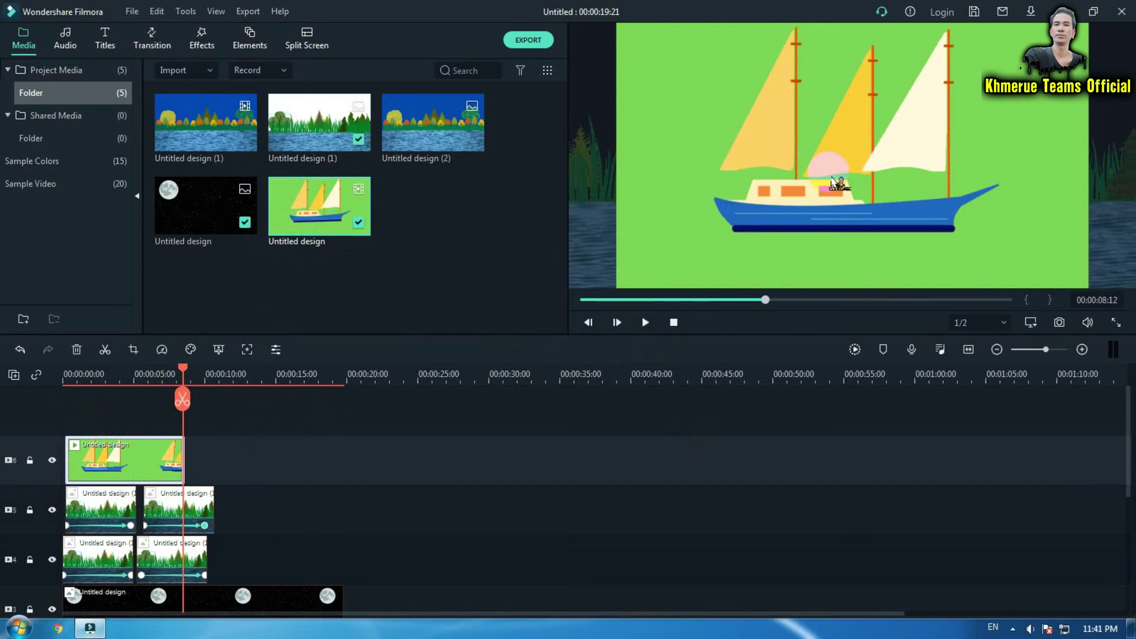
{"action": "left_click", "coordinate": [501, 283]}
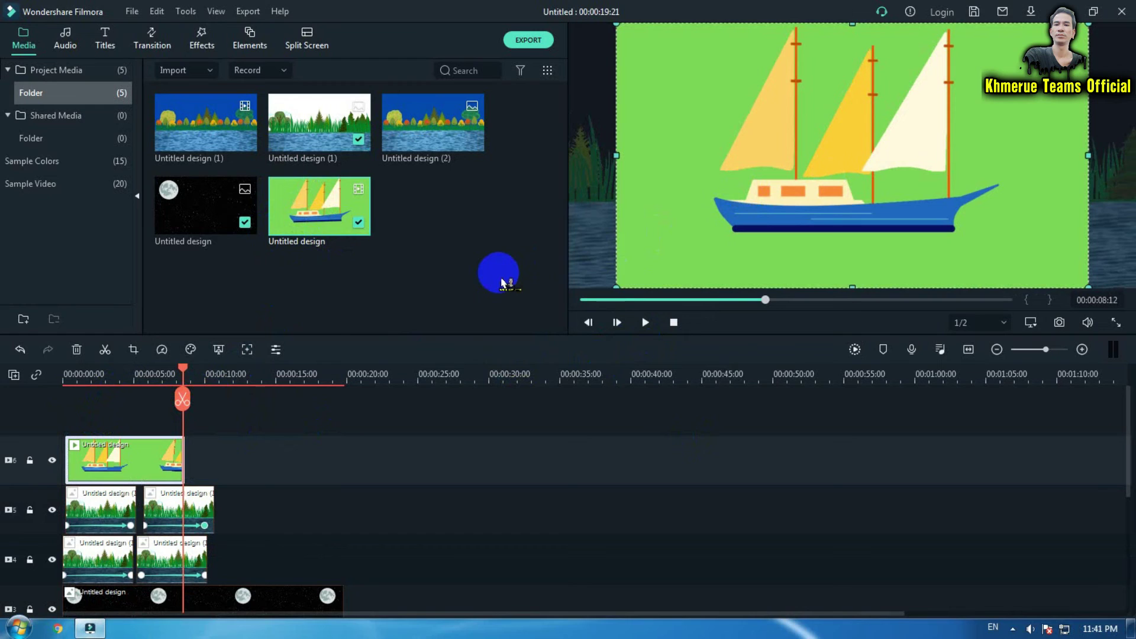
Key out the green background of the sailboat clip on track 6 with Chroma Key, sampling its green backdrop.
{"action": "double_click", "coordinate": [159, 465]}
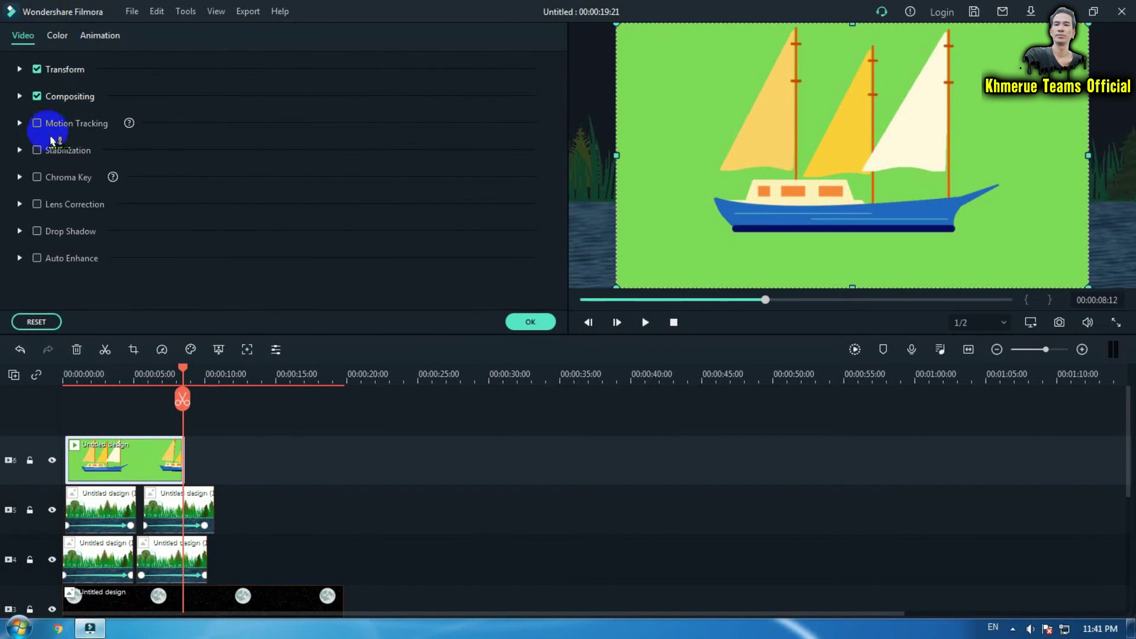
{"action": "left_click", "coordinate": [38, 178]}
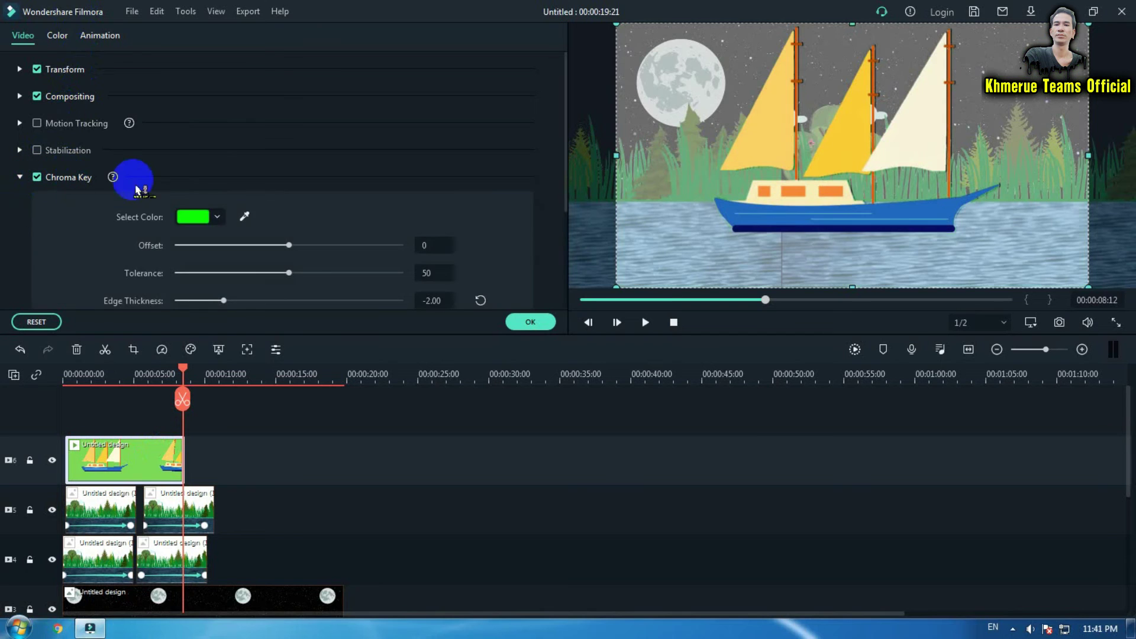
{"action": "left_click", "coordinate": [241, 224]}
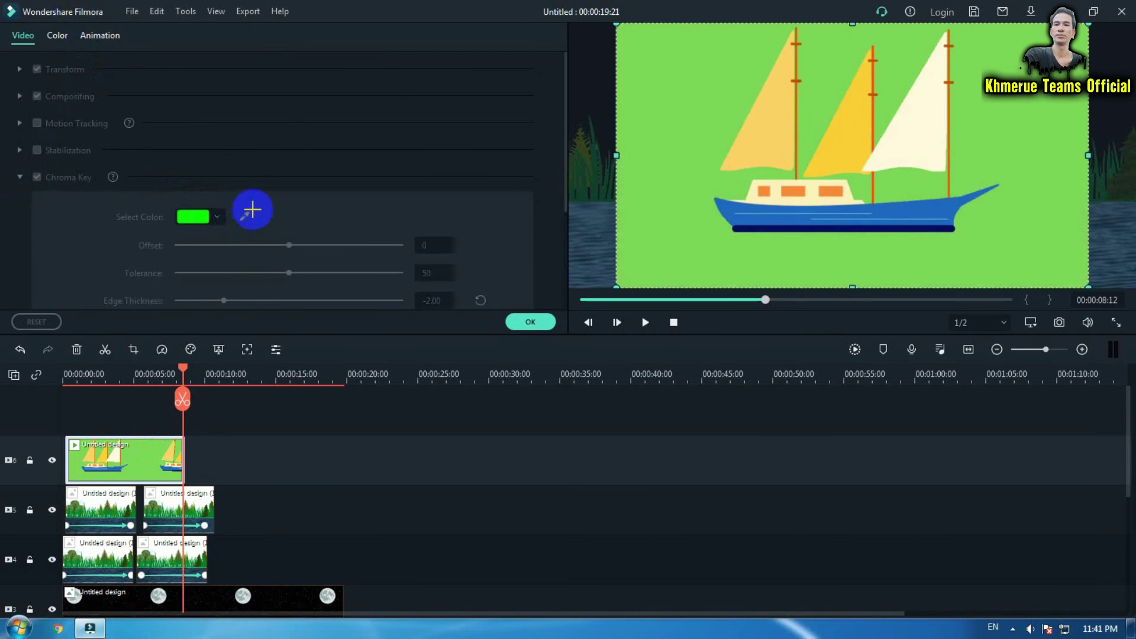
{"action": "left_click", "coordinate": [717, 104]}
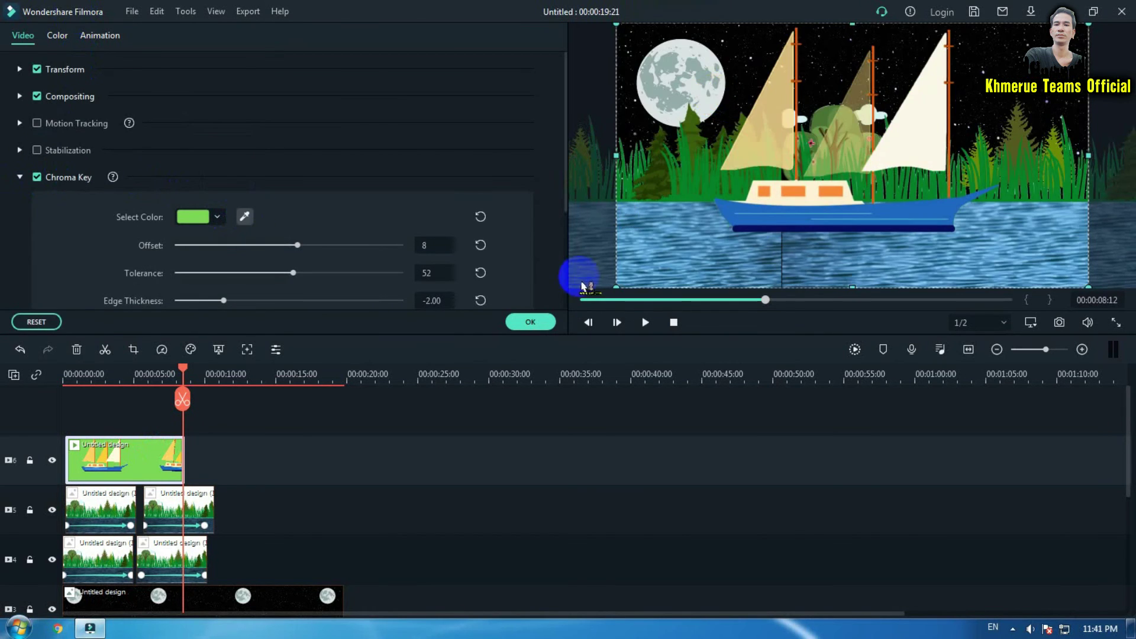
{"action": "left_click", "coordinate": [530, 321]}
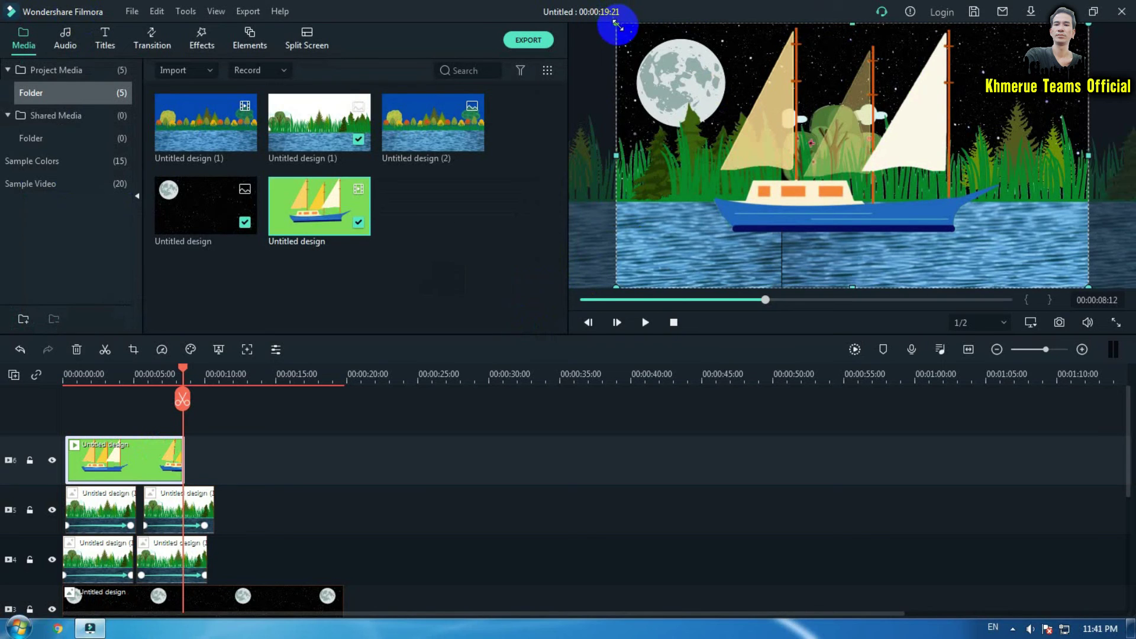
Scale the sailboat down and lower it onto the lake, and widen the second track 5 forest clip slightly leftward to cover the seam.
{"action": "left_click_drag", "start_coordinate": [615, 23], "coordinate": [740, 150]}
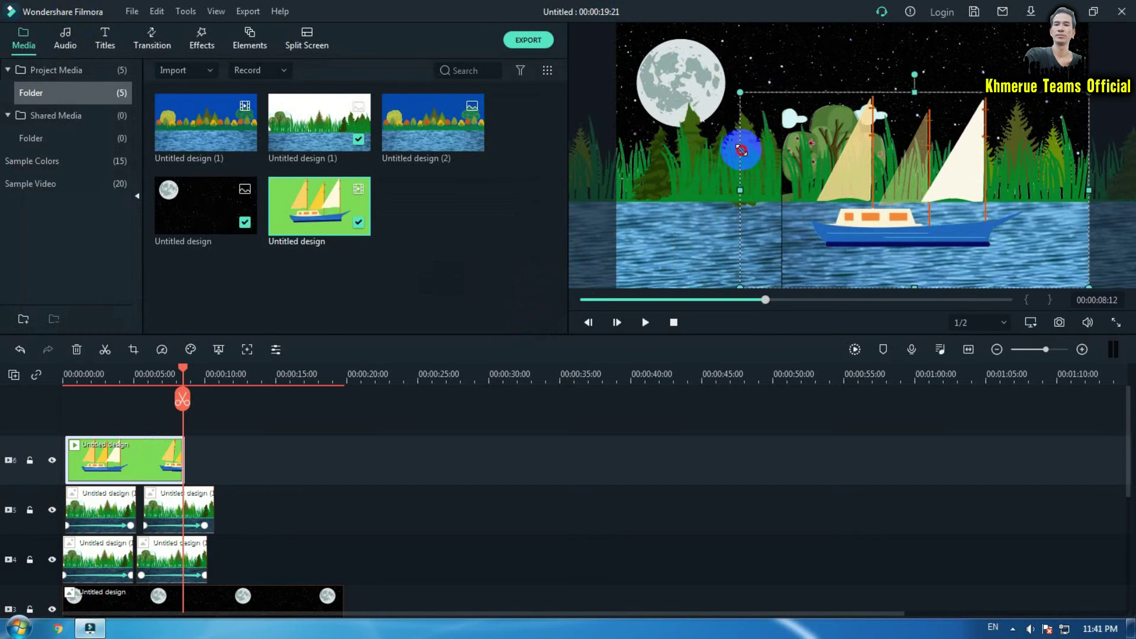
{"action": "mouse_move", "coordinate": [936, 223]}
{"action": "left_mouse_down"}
{"action": "mouse_move", "coordinate": [897, 226]}
{"action": "mouse_move", "coordinate": [939, 234]}
{"action": "left_mouse_up"}
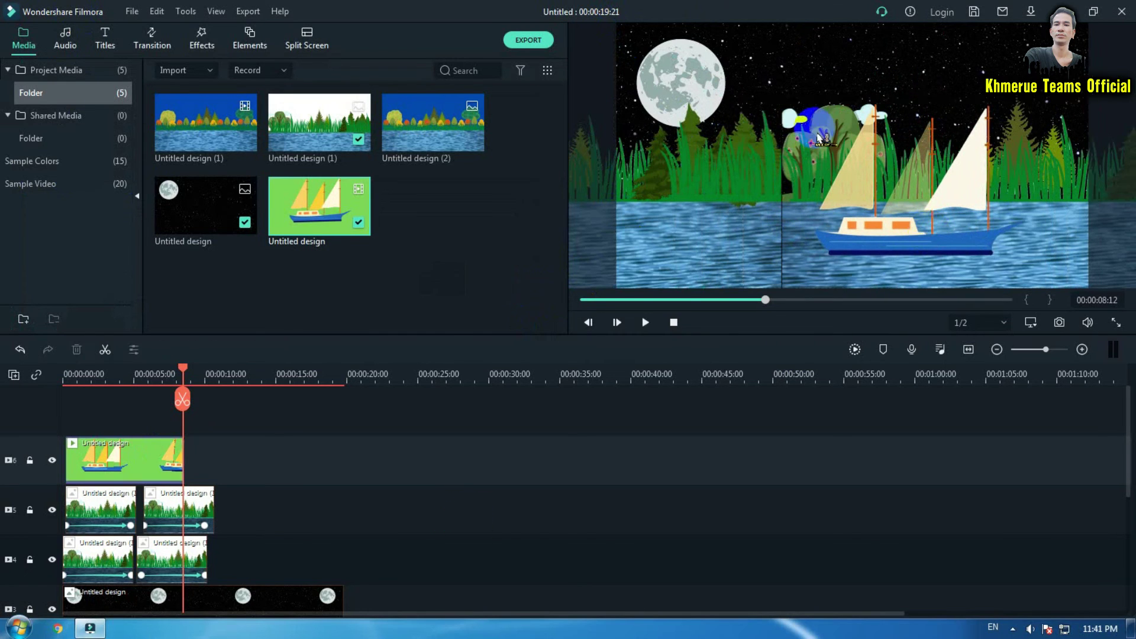
{"action": "left_click", "coordinate": [810, 80]}
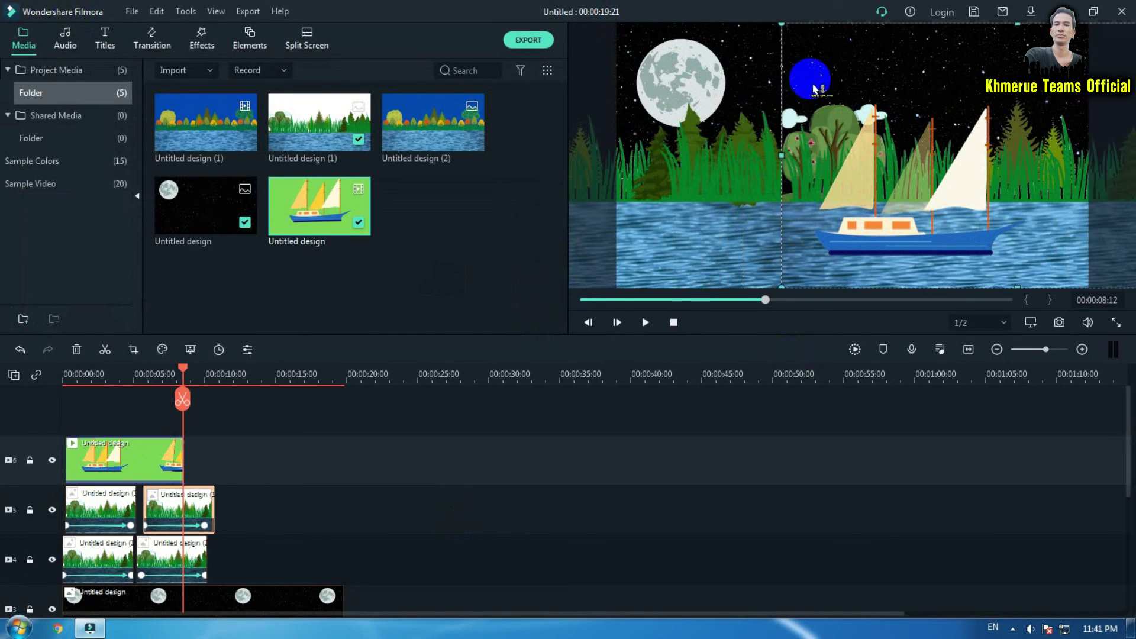
{"action": "left_click_drag", "start_coordinate": [780, 157], "coordinate": [774, 156]}
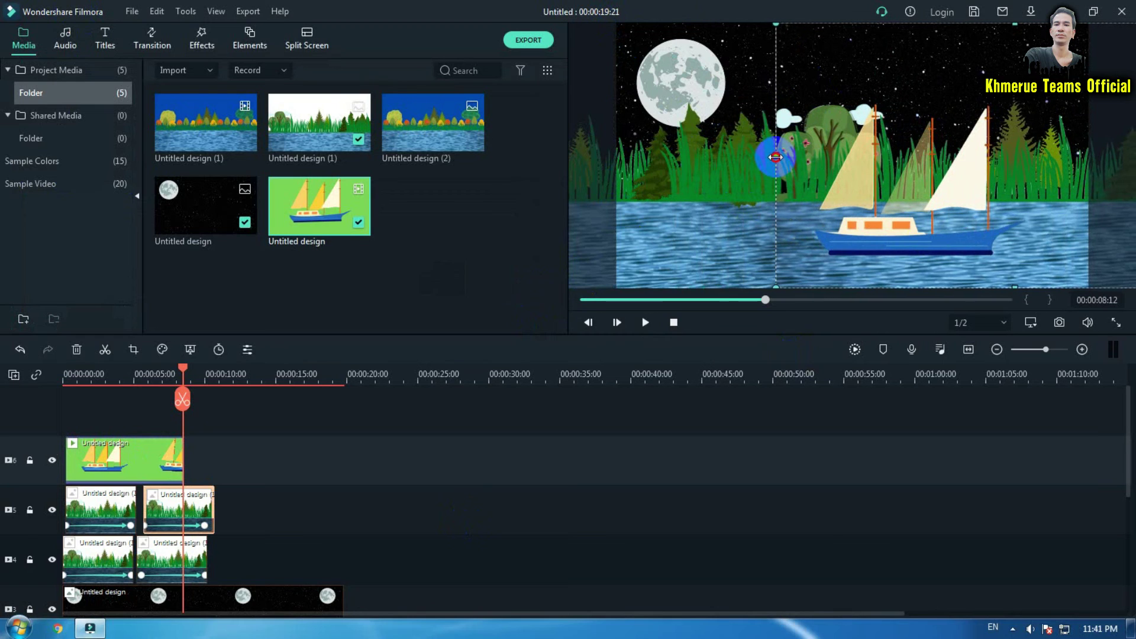
Shrink the sailboat further to about half the frame width and place it on the water near the center of the frame.
{"action": "left_click", "coordinate": [997, 207]}
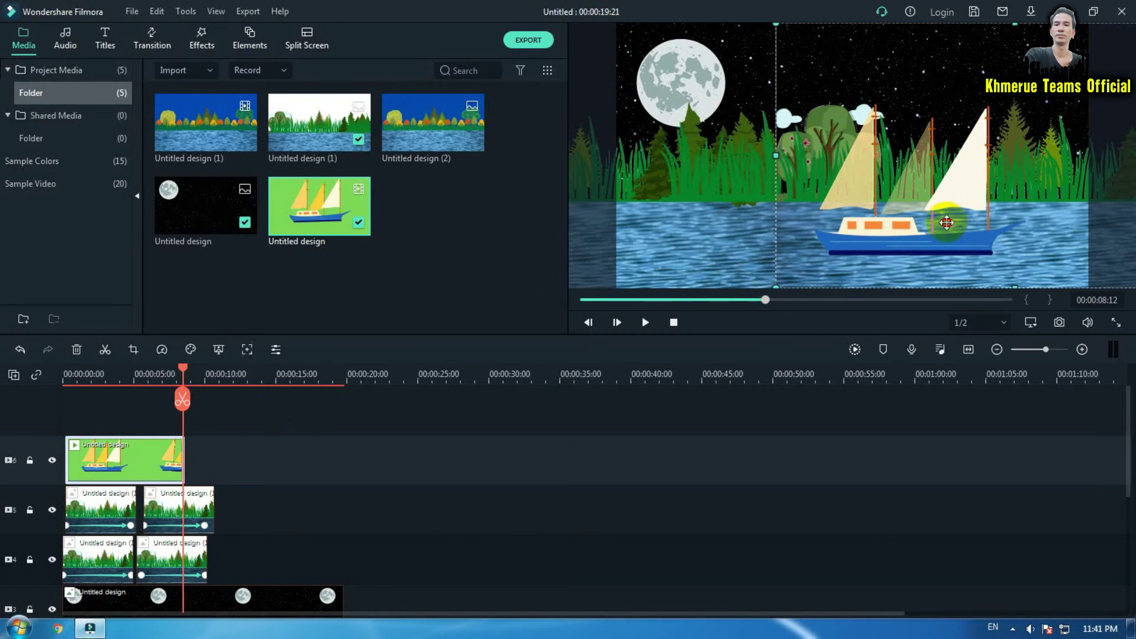
{"action": "left_click_drag", "start_coordinate": [743, 102], "coordinate": [847, 159]}
{"action": "left_click_drag", "start_coordinate": [980, 267], "coordinate": [805, 225]}
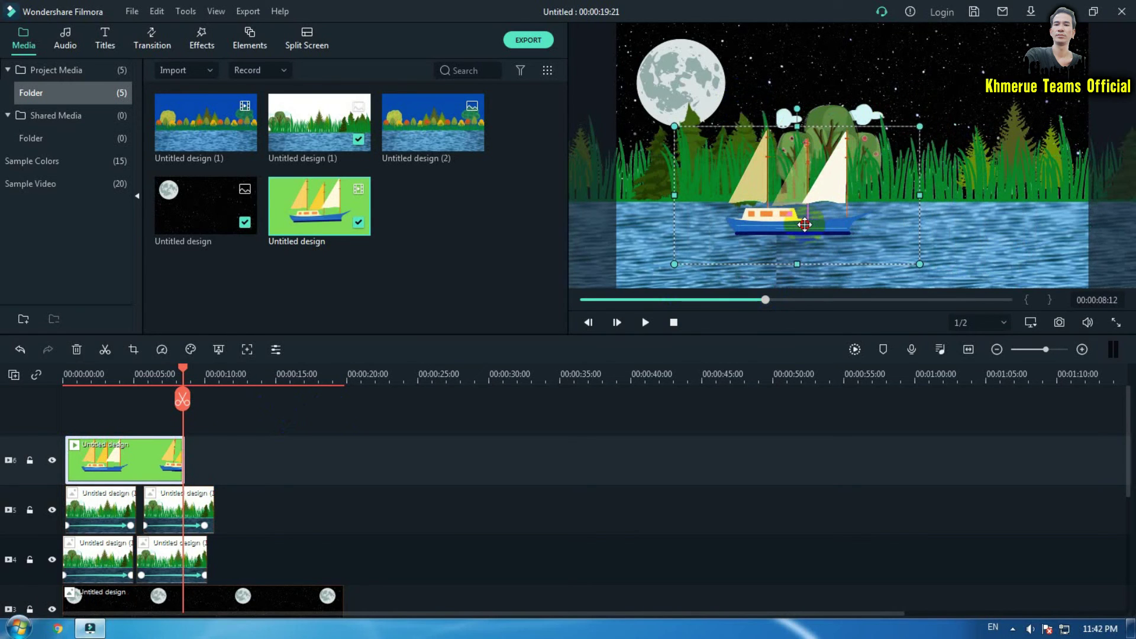
{"action": "left_click_drag", "start_coordinate": [804, 221], "coordinate": [842, 229]}
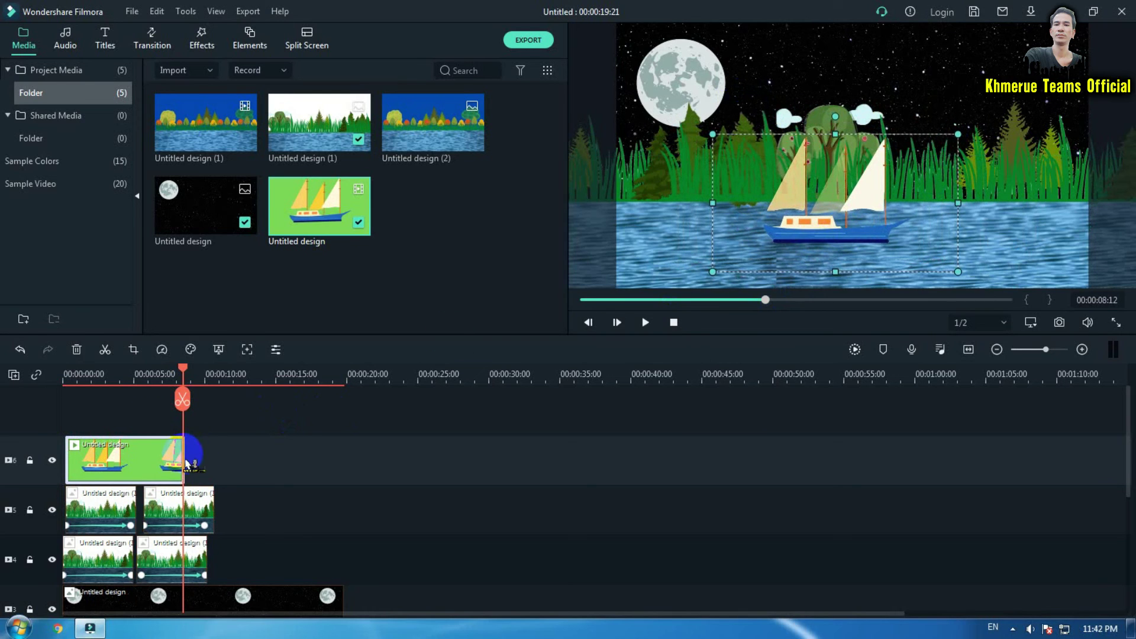
Slow the sailboat clip to 0.79x so it covers the forest clips' duration, and align its start with the timeline's start.
{"action": "left_click_drag", "start_coordinate": [185, 454], "coordinate": [215, 456]}
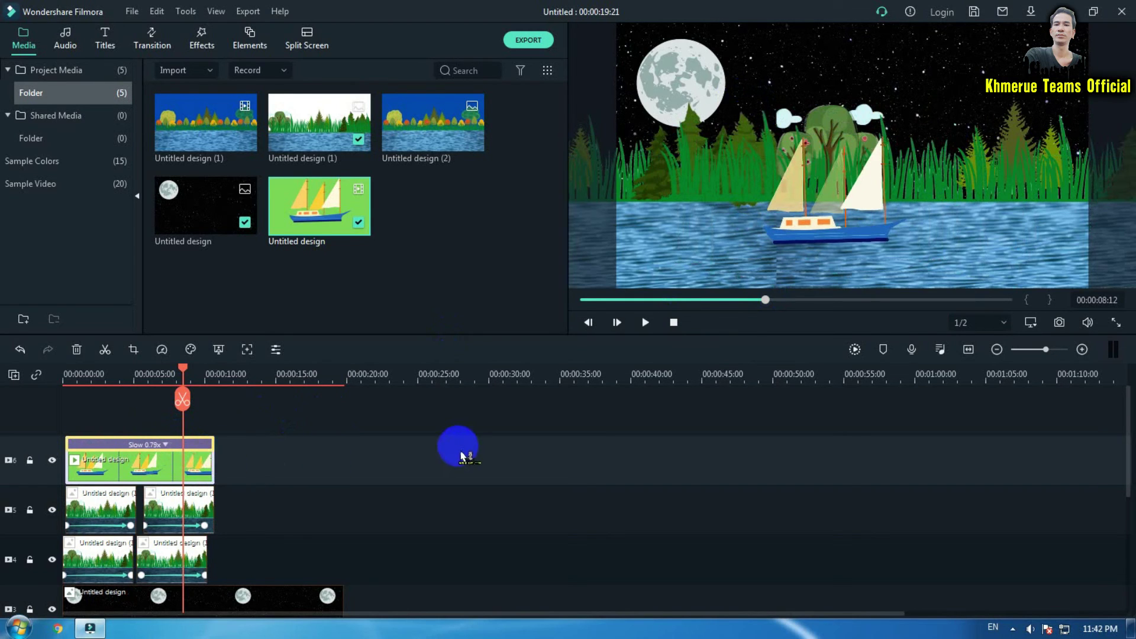
{"action": "key", "text": "Home"}
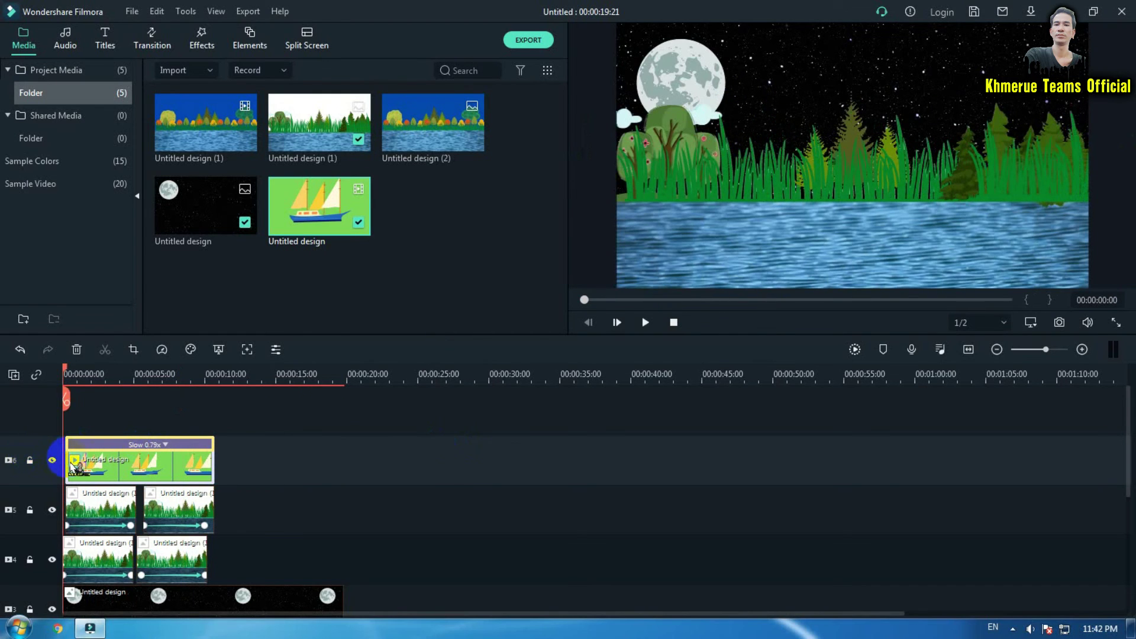
{"action": "left_click_drag", "start_coordinate": [61, 457], "coordinate": [52, 459]}
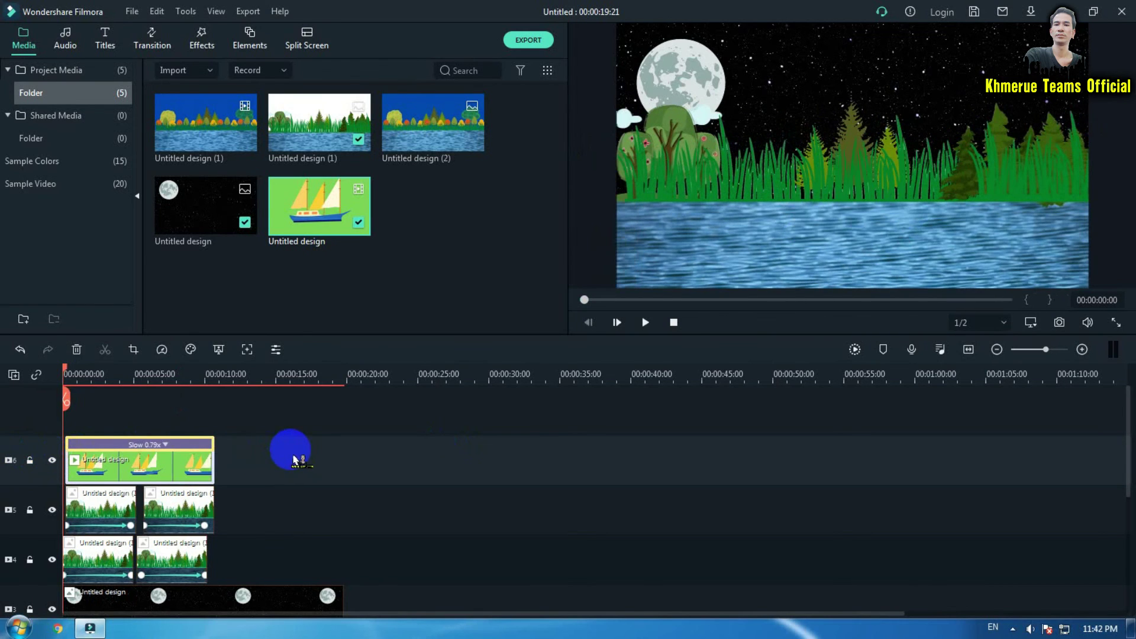
{"action": "left_click", "coordinate": [290, 452]}
{"action": "left_click_drag", "start_coordinate": [223, 456], "coordinate": [178, 460]}
{"action": "left_click", "coordinate": [422, 378]}
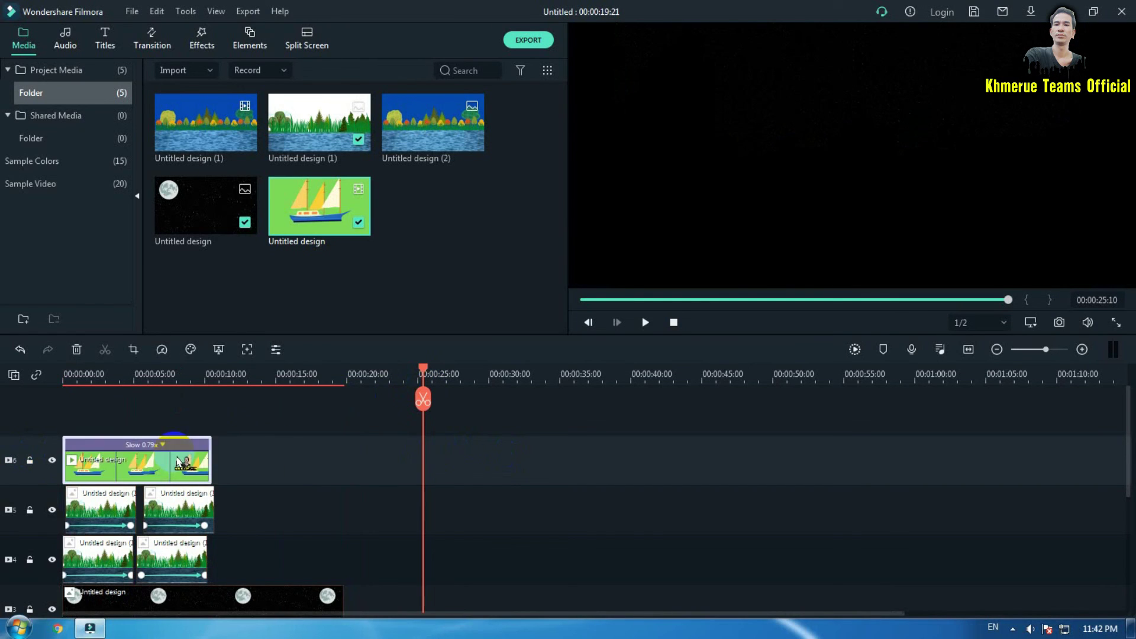
{"action": "key", "text": "Home"}
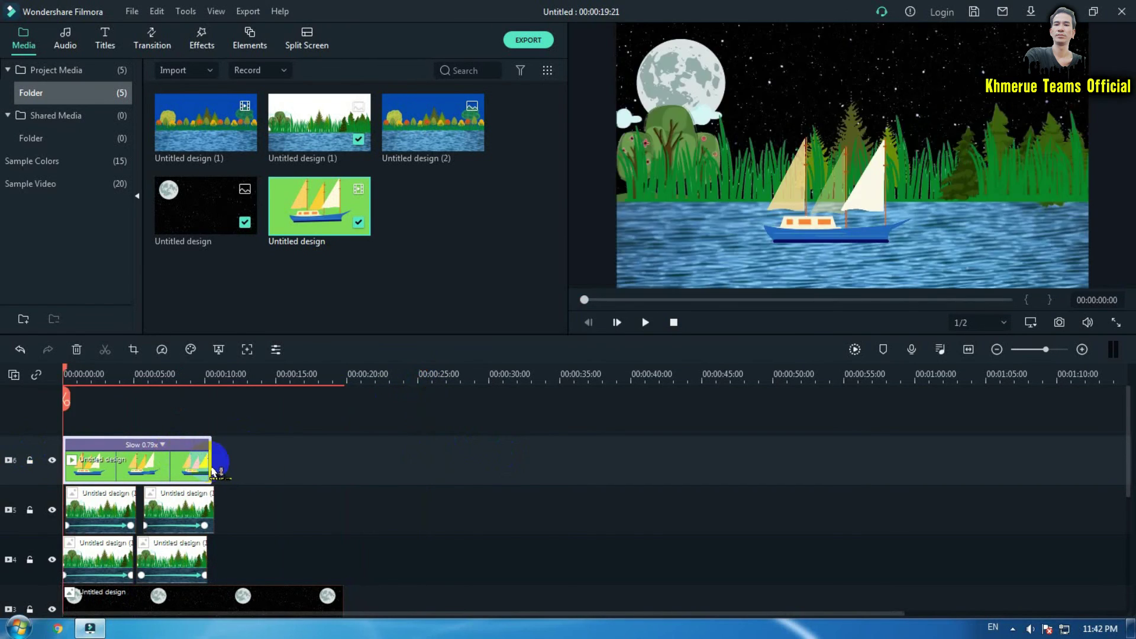
Play the sequence to check the sailboat against the scrolling forest and lake.
{"action": "key", "text": "space"}
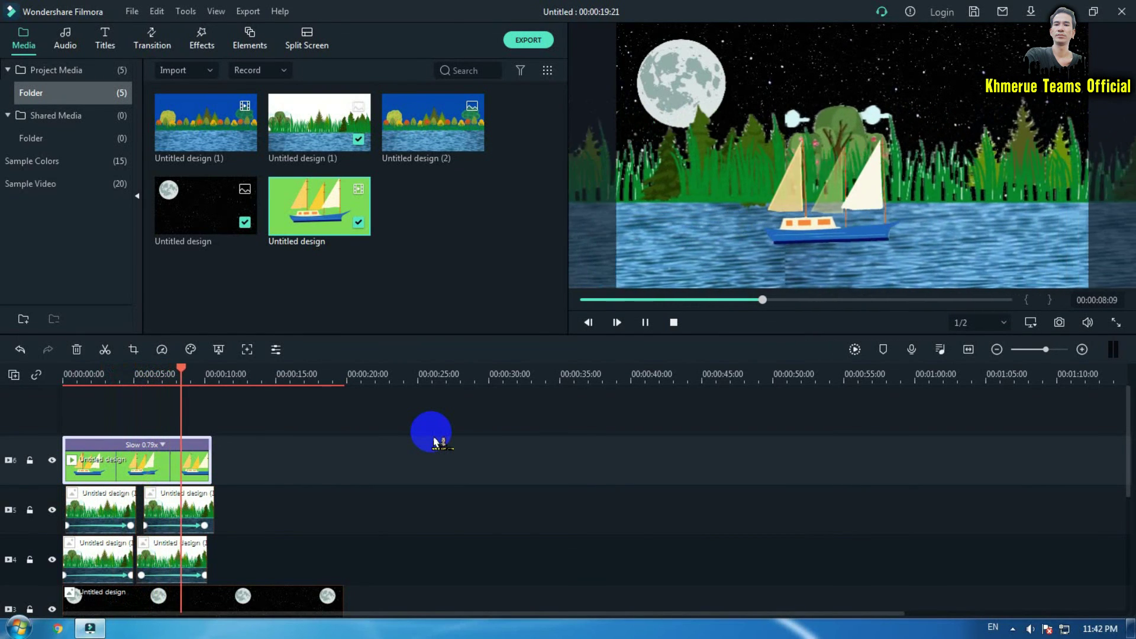
{"action": "key", "text": "space"}
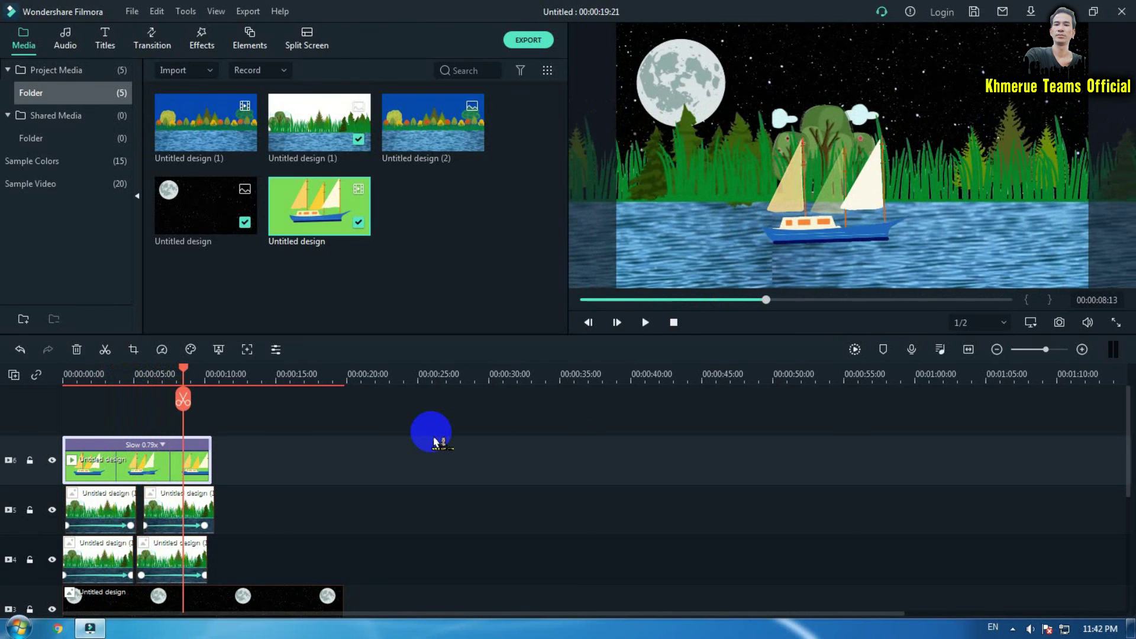
{"action": "key", "text": "space"}
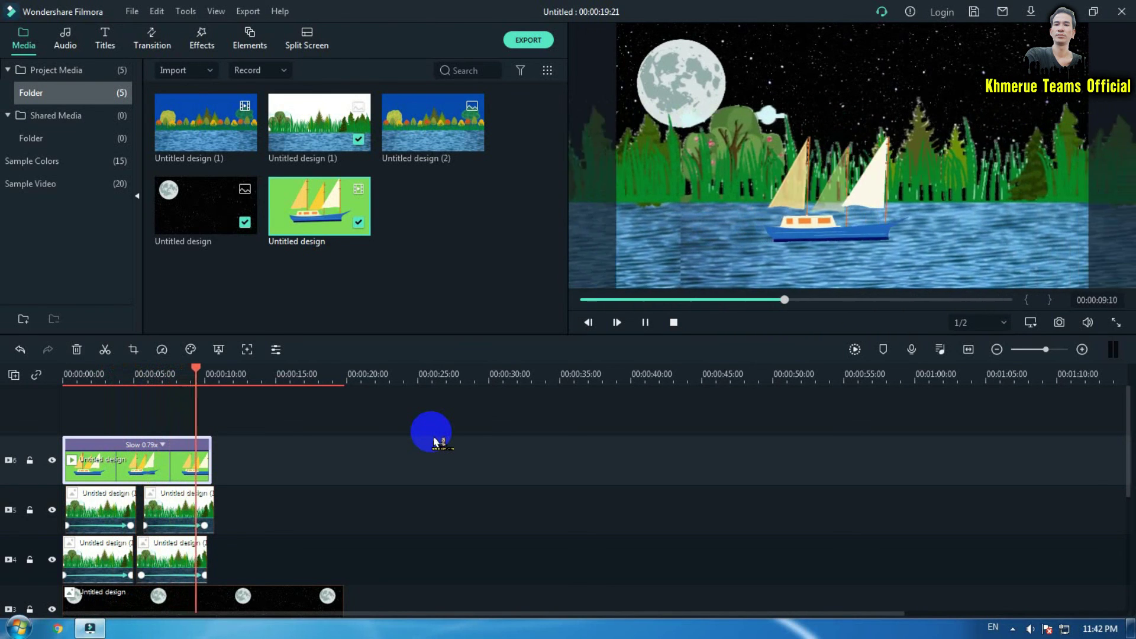
{"action": "key", "text": "space"}
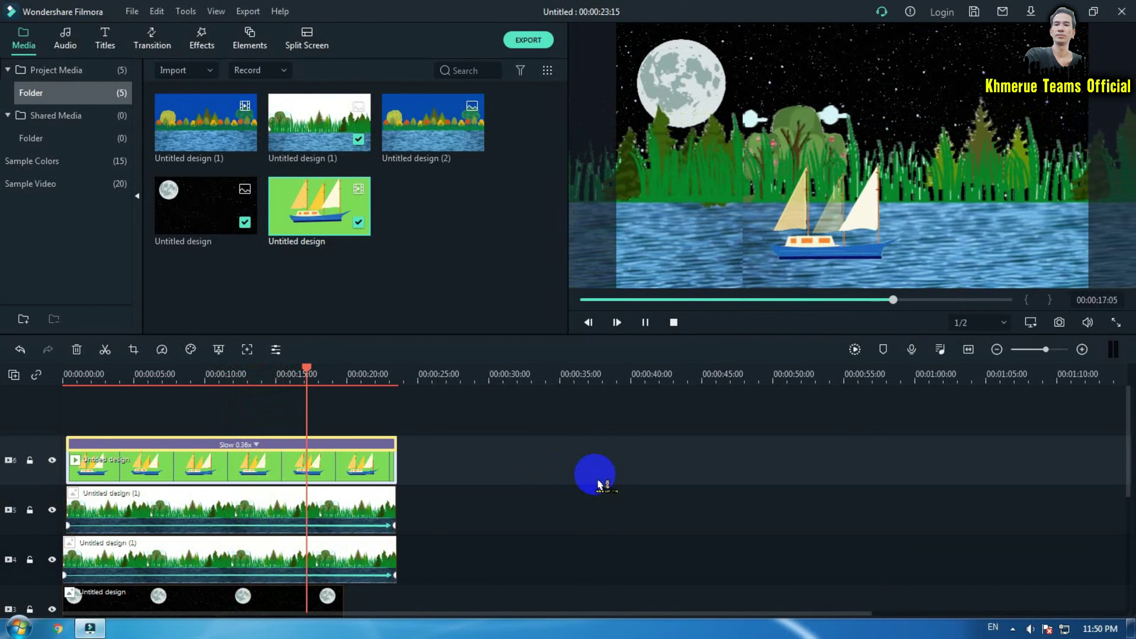
{"action": "key", "text": "space"}
Extend the moonlit sky clip on track 3 to end with the forest and sailboat clips, and play the composite.
{"action": "scroll", "coordinate": [598, 484], "scroll_direction": "down", "scroll_amount": 1}
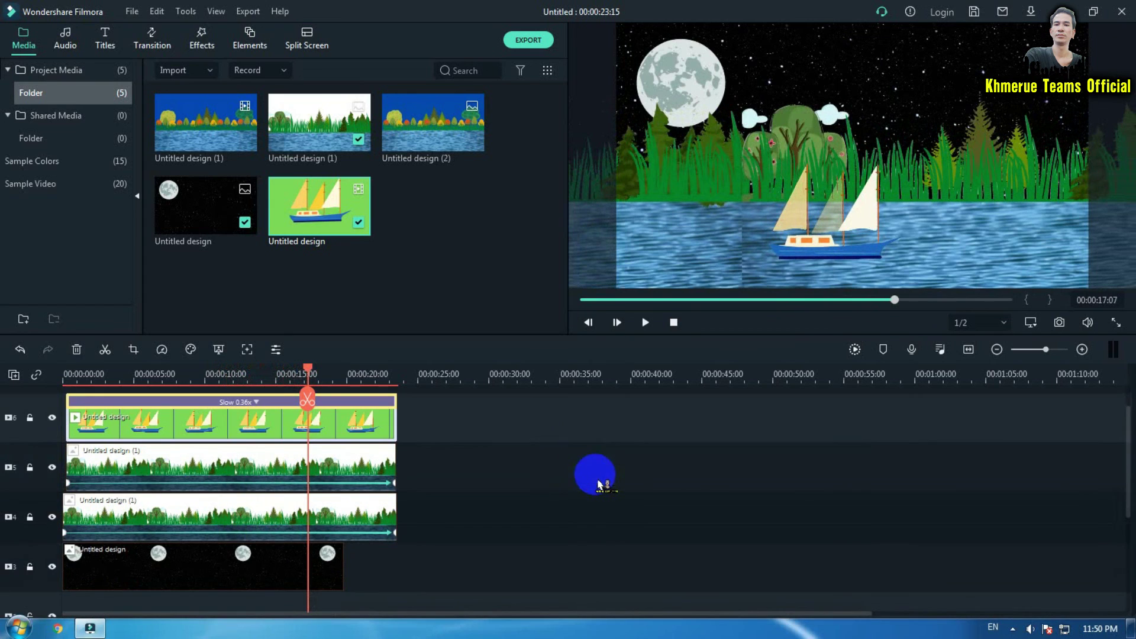
{"action": "left_click_drag", "start_coordinate": [341, 579], "coordinate": [399, 568]}
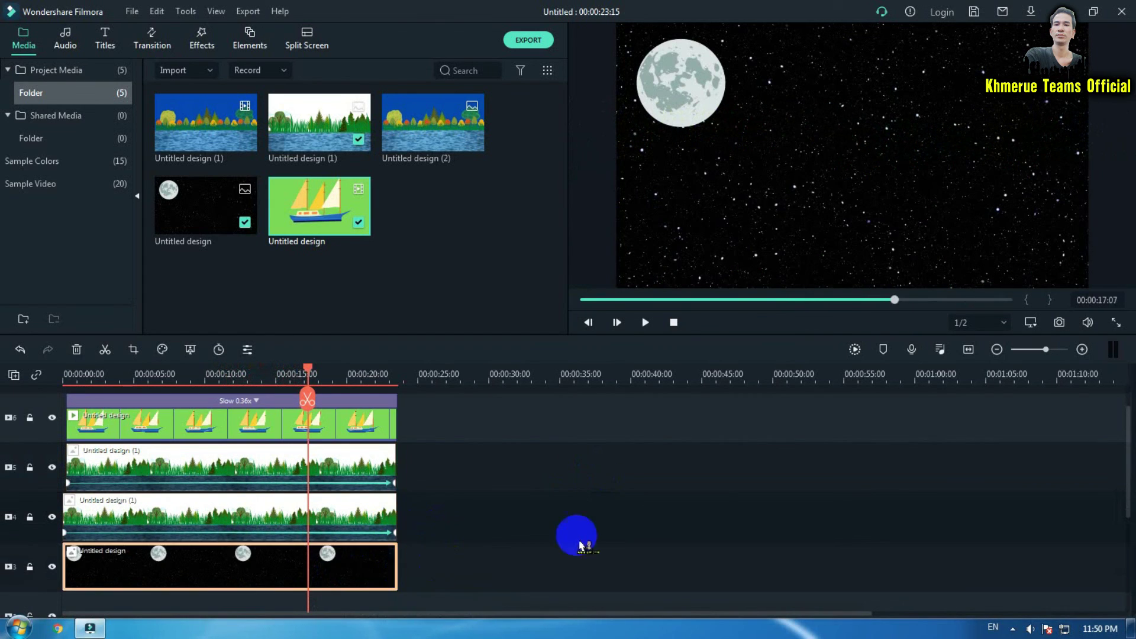
{"action": "key", "text": "space"}
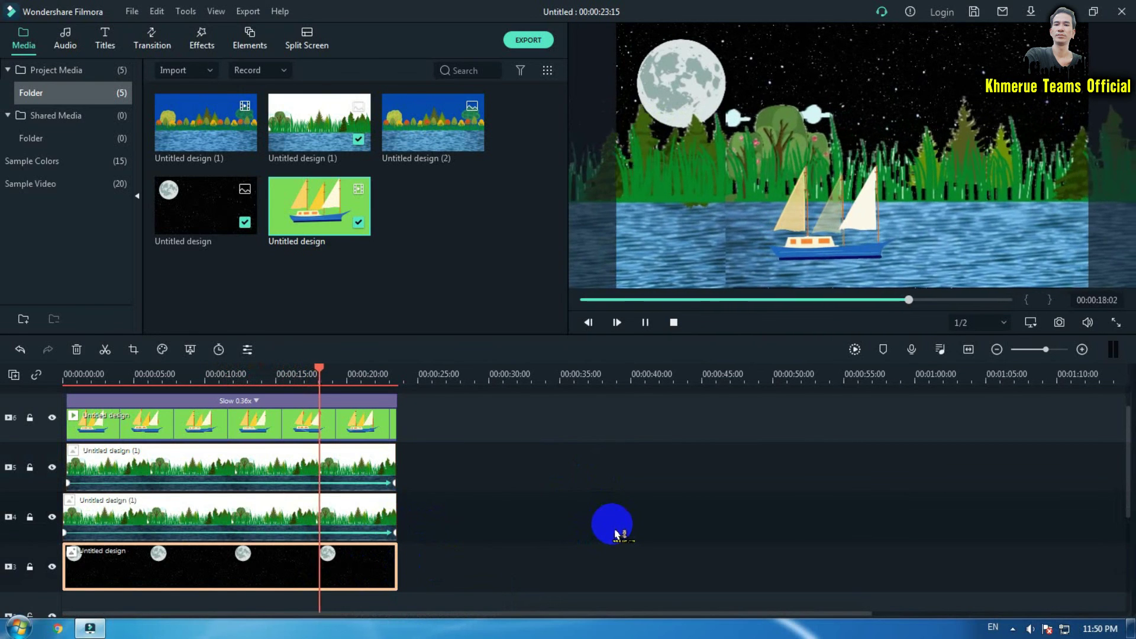